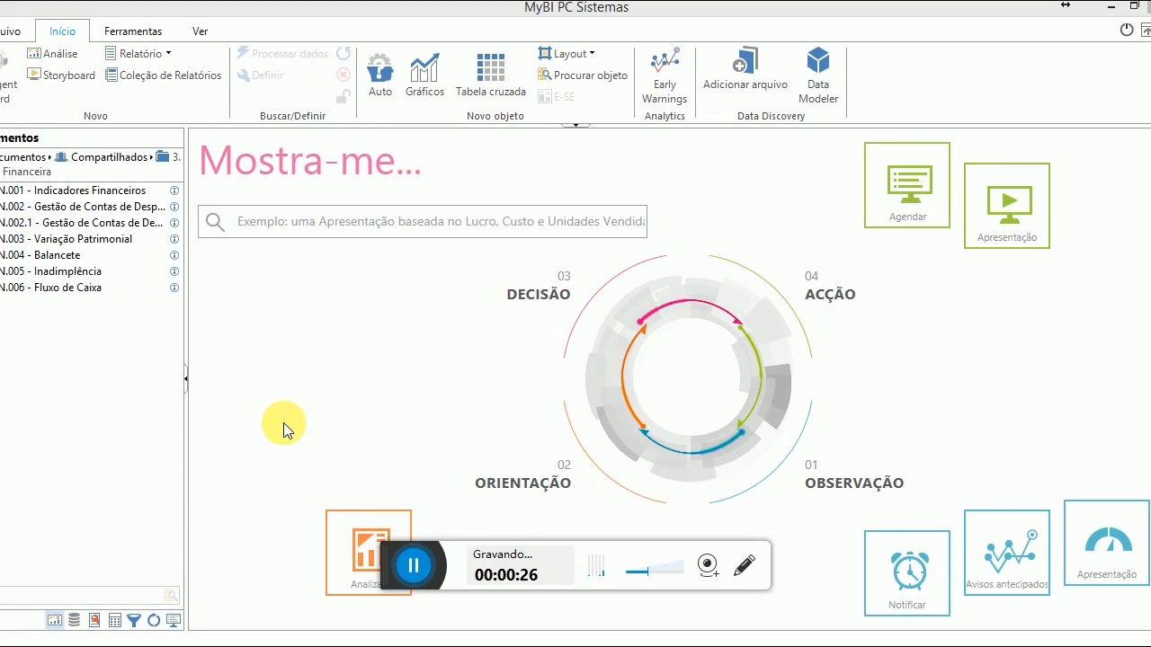
Create a cross table with Descrição Fornecedor as rows and Faturamento - Valor Total as the measure, and process its data.
left_click(484, 79)
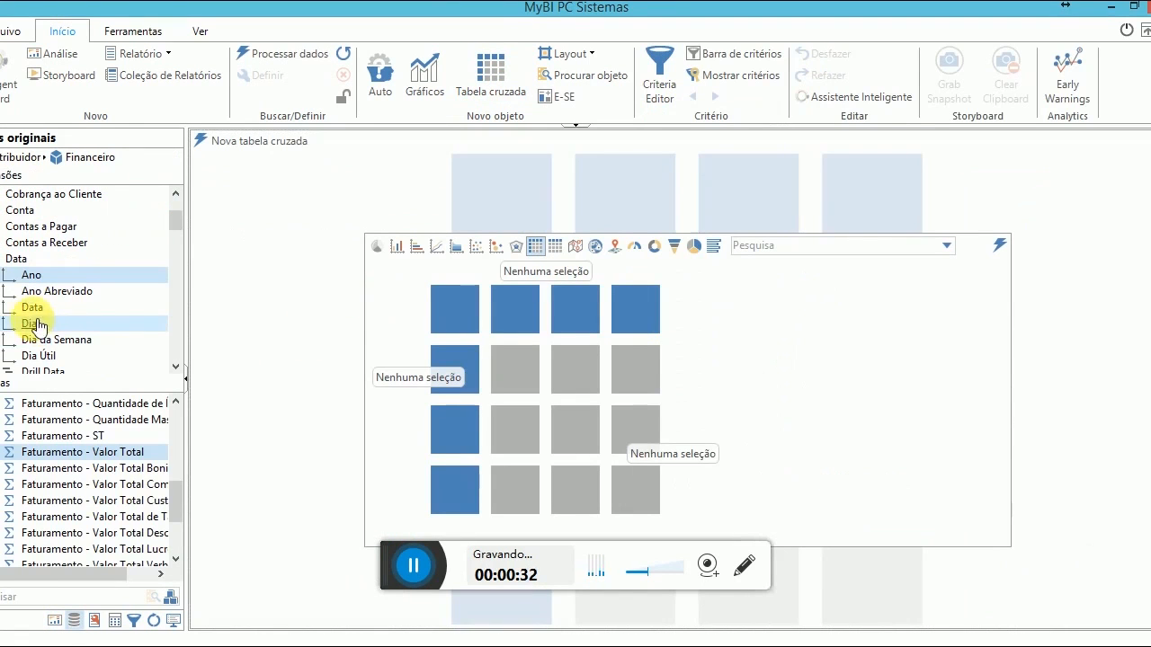
double_click(116, 255)
left_click_drag(173, 228, 174, 298)
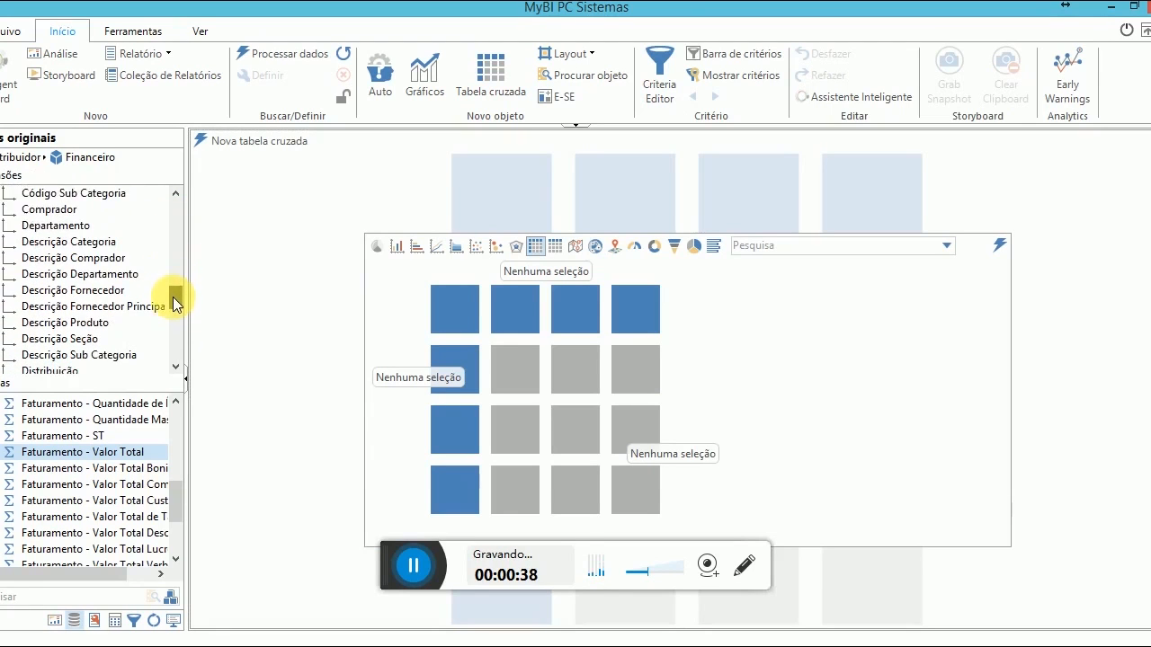
left_click_drag(62, 288, 386, 379)
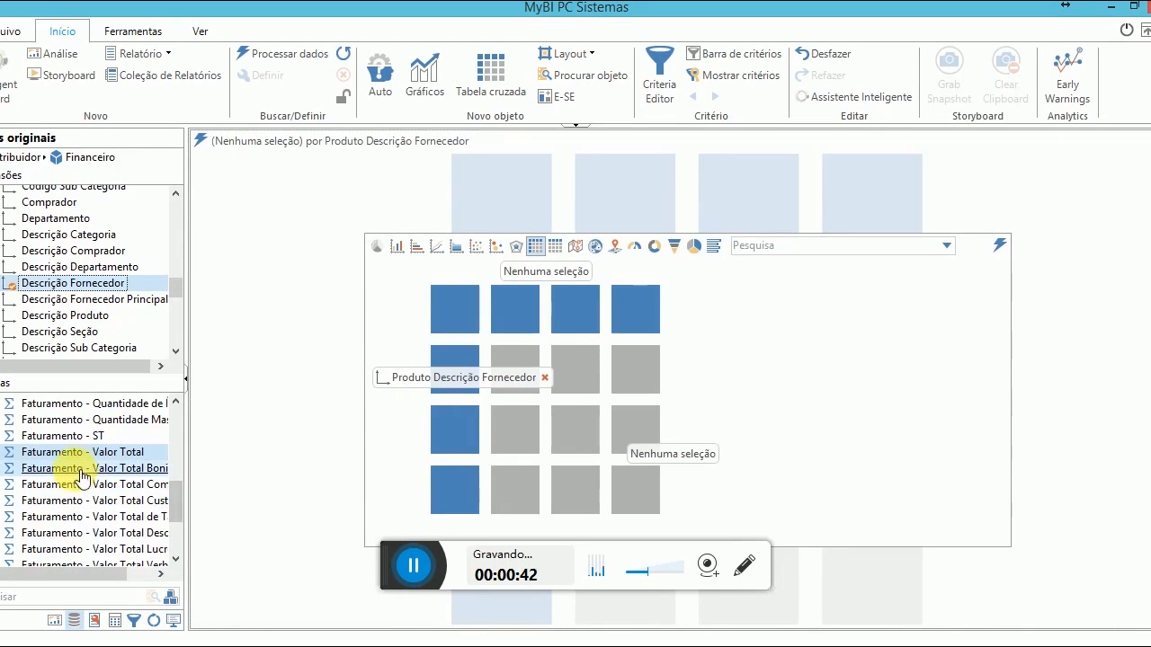
left_click_drag(100, 454, 649, 456)
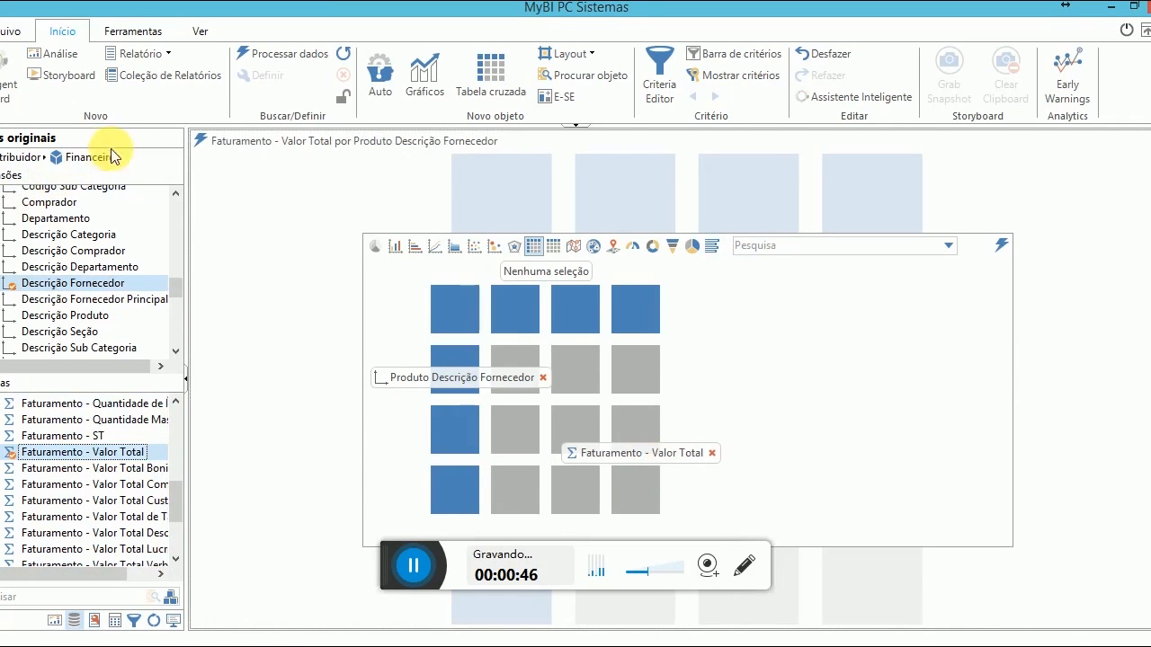
left_click(200, 141)
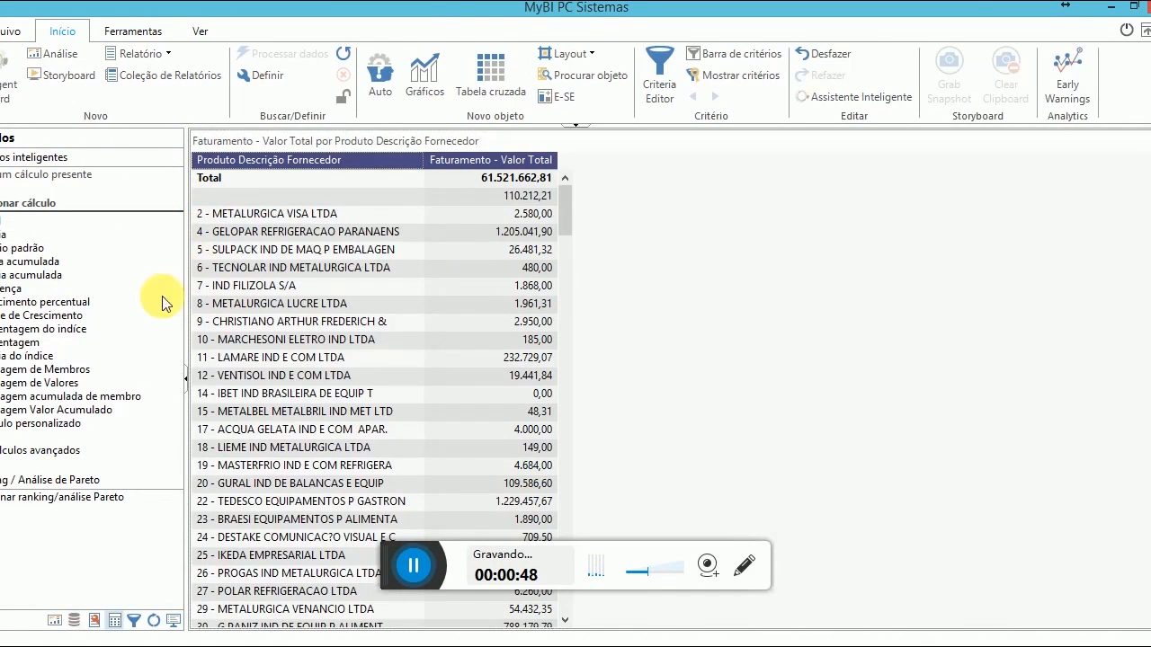
Redefine the cross table to add Ano from the Data dimension as its columns.
left_click(73, 620)
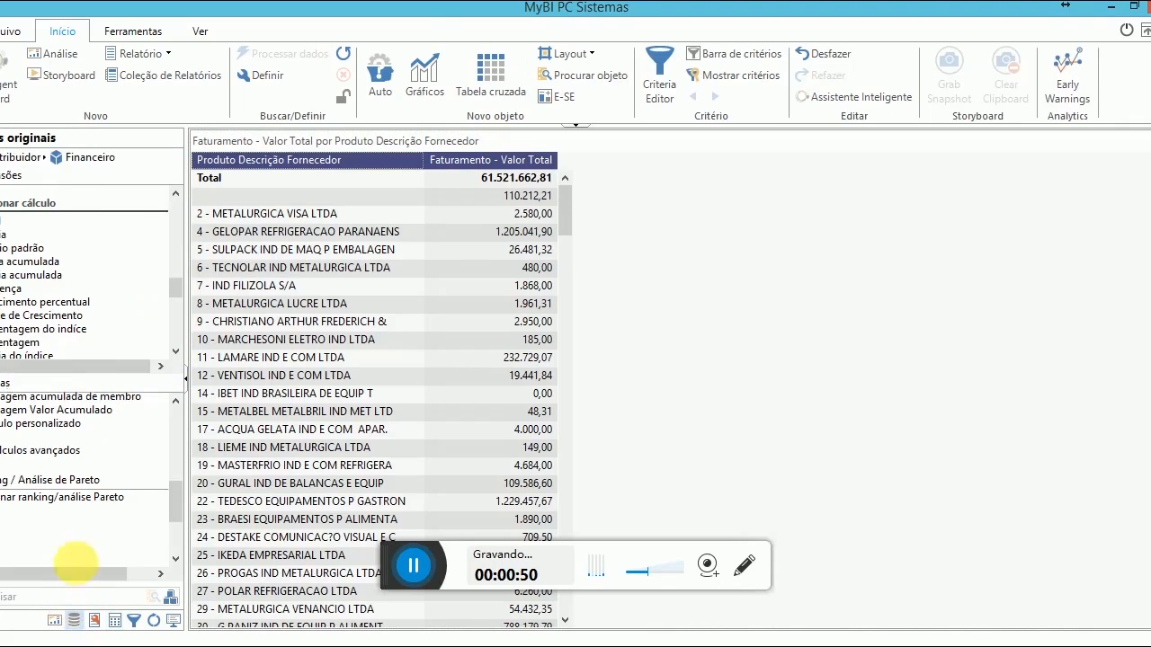
left_click_drag(175, 289, 179, 216)
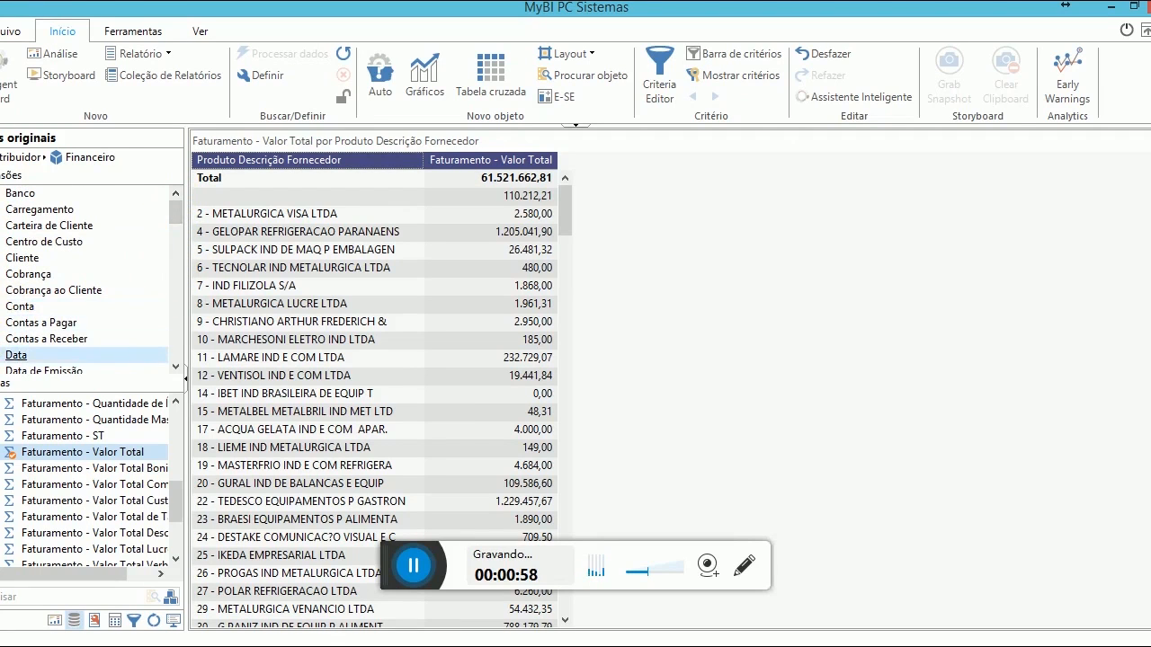
double_click(16, 355)
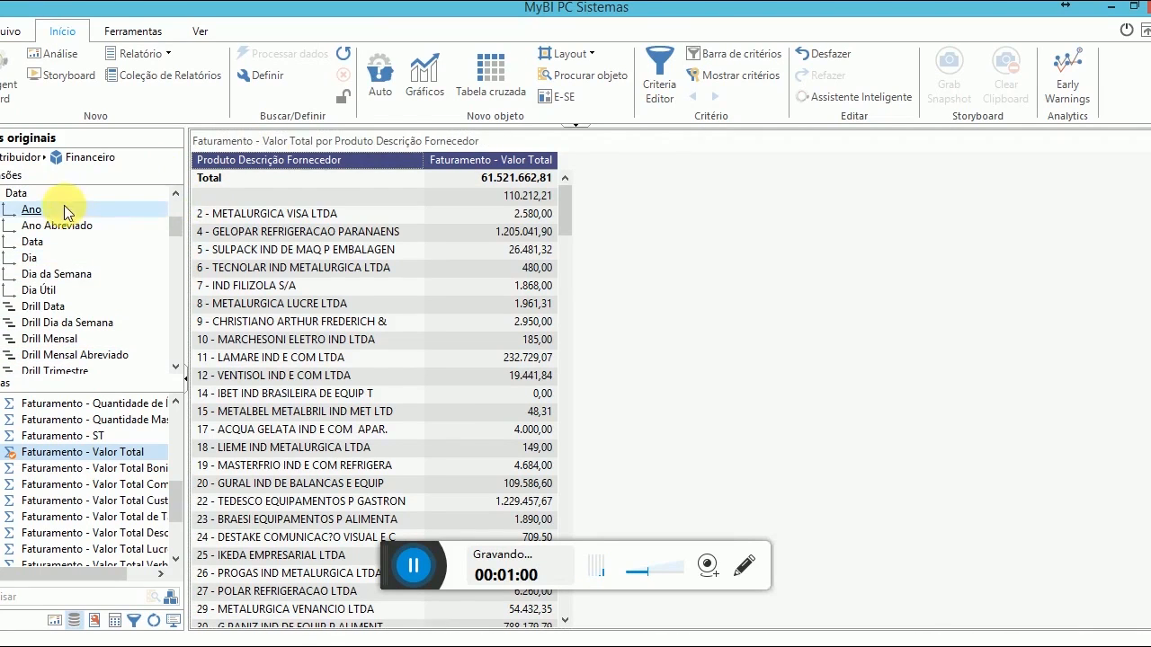
left_click(261, 76)
left_click_drag(33, 211, 540, 271)
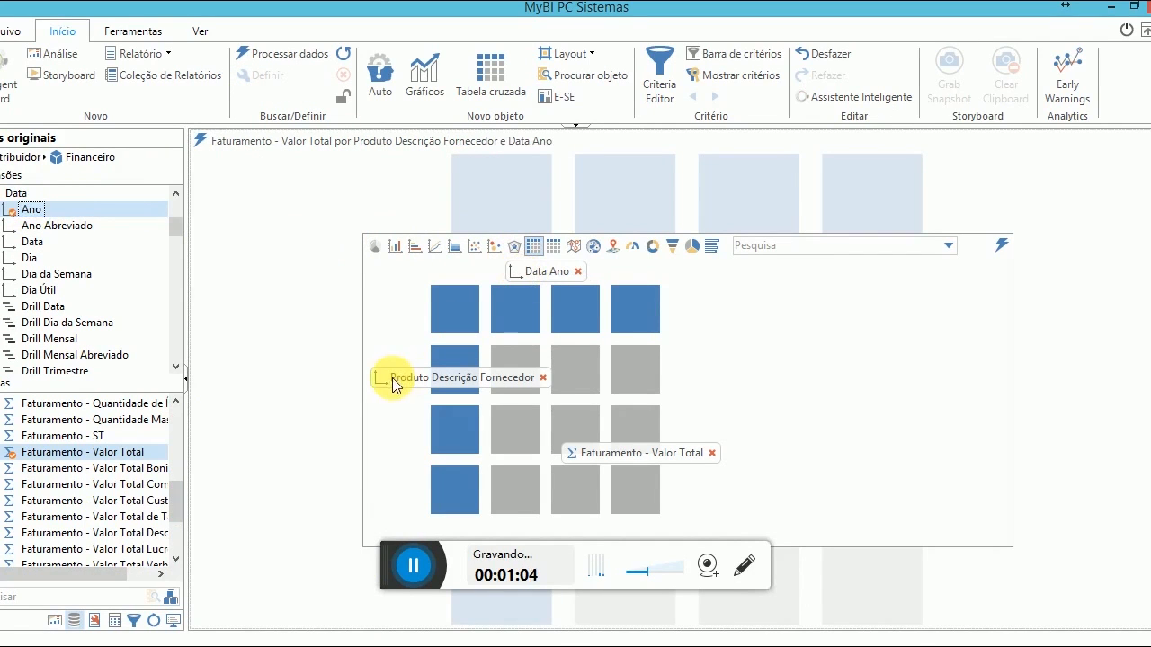
Add Ano to the criteria bar, filter it to 2014, 2015 and 2016, and process the table data.
right_click(32, 210)
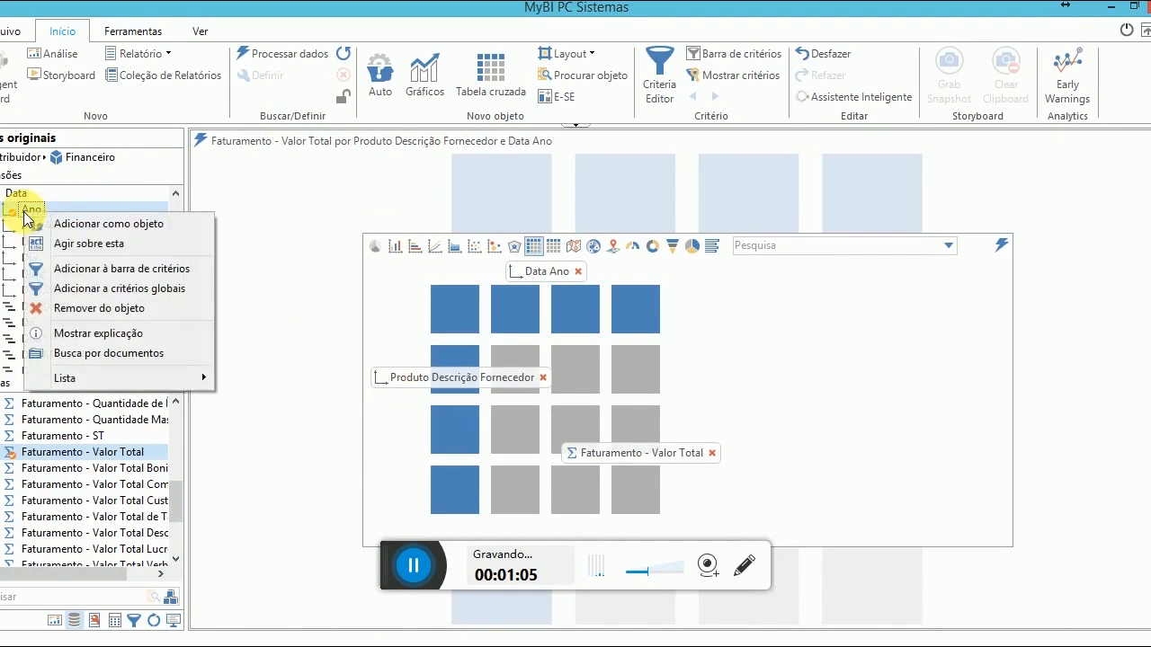
left_click(81, 271)
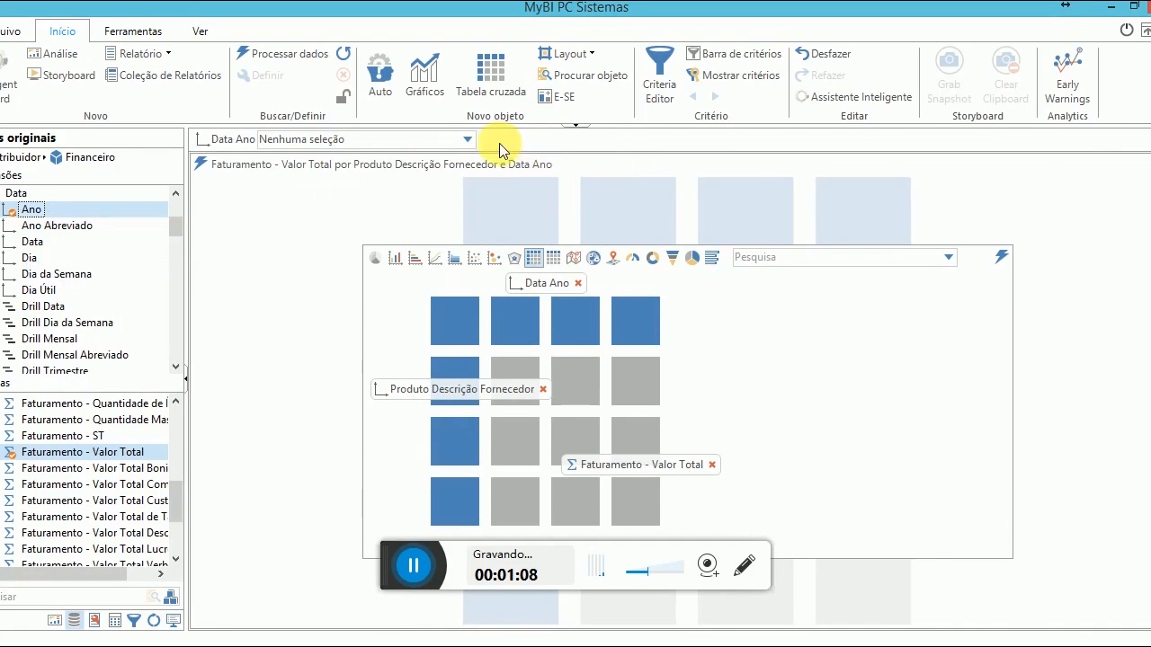
left_click(469, 142)
left_click(218, 177)
left_click(219, 193)
left_click(220, 209)
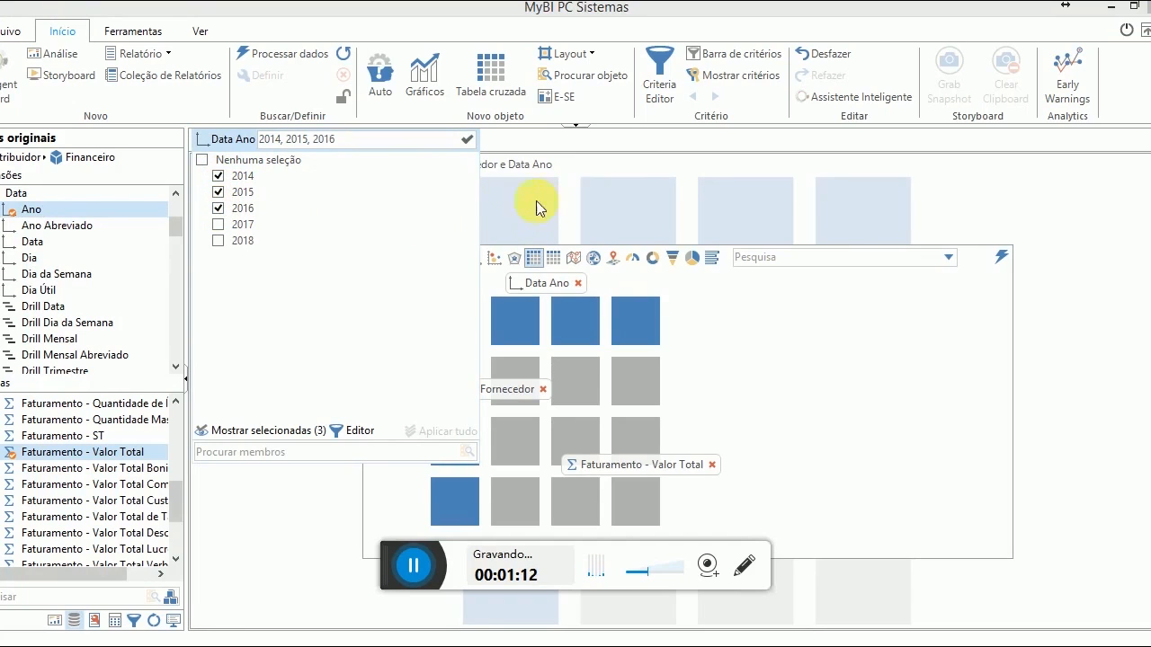
left_click(466, 139)
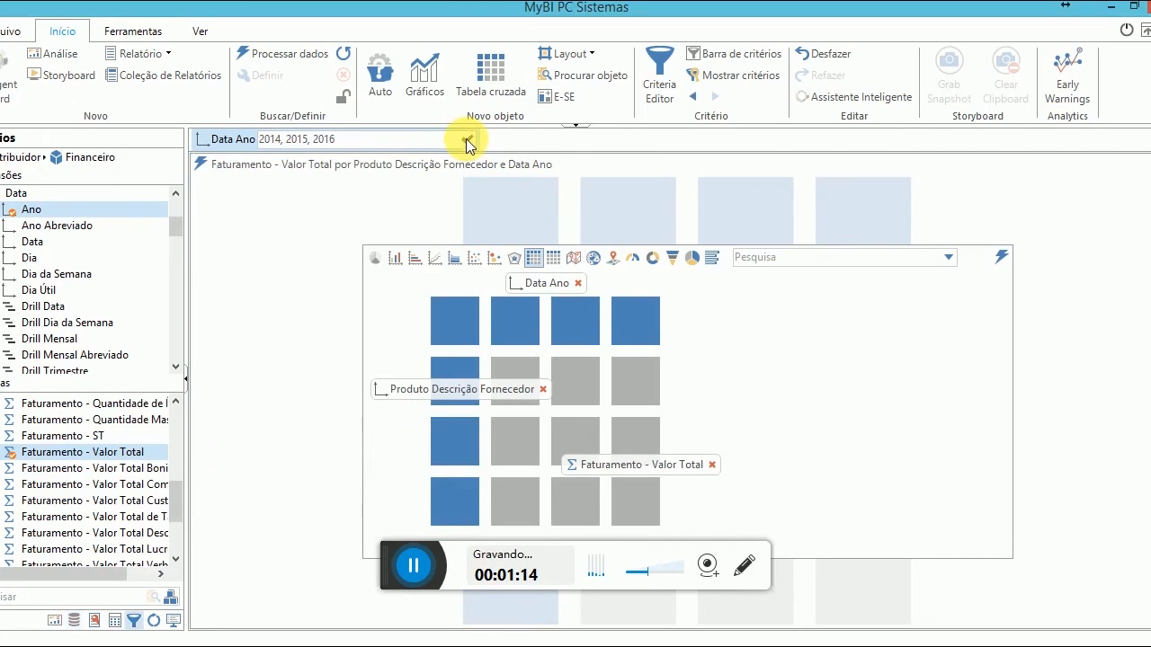
left_click(200, 167)
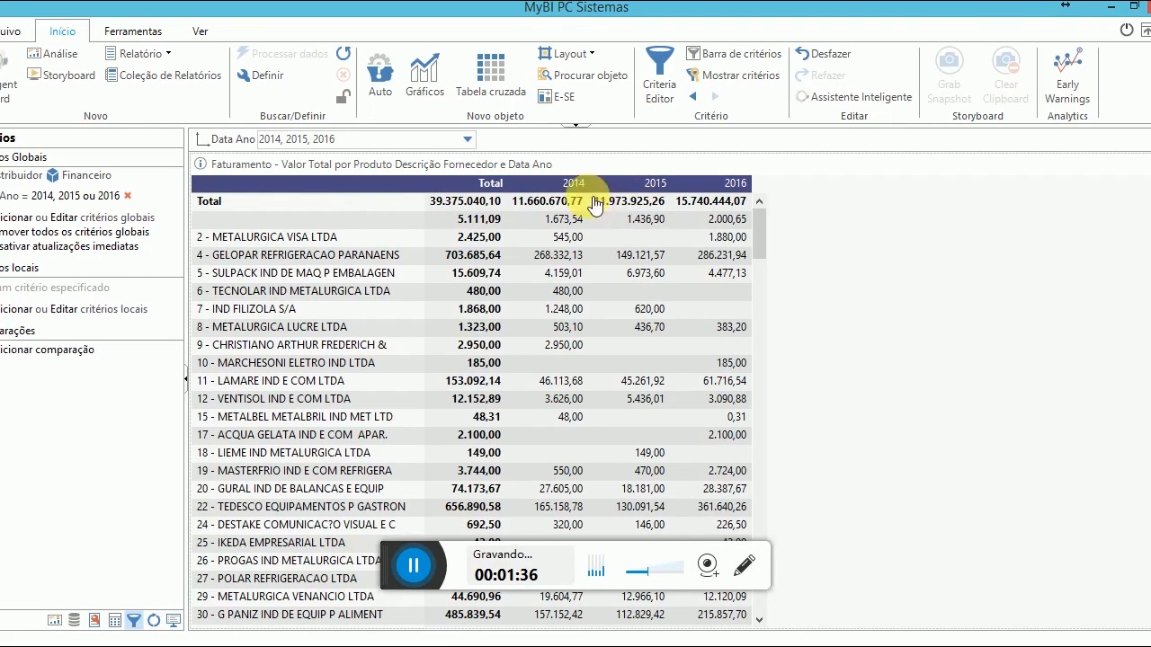
Sort the cross table by the Total column in descending order.
right_click(486, 190)
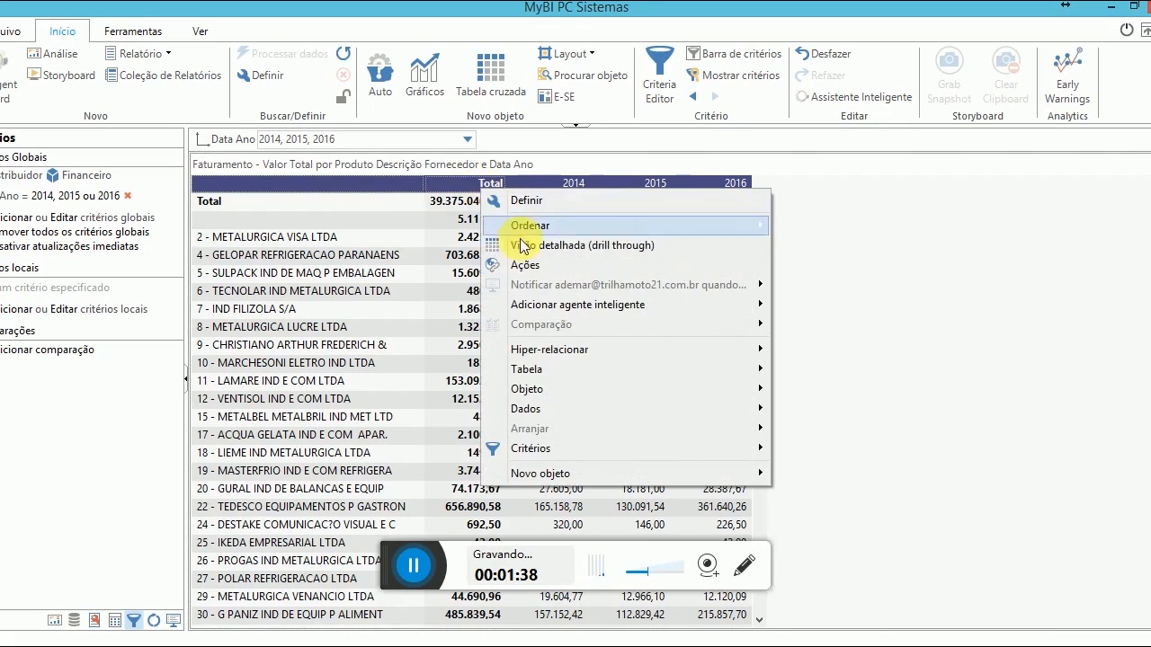
mouse_move(529, 229)
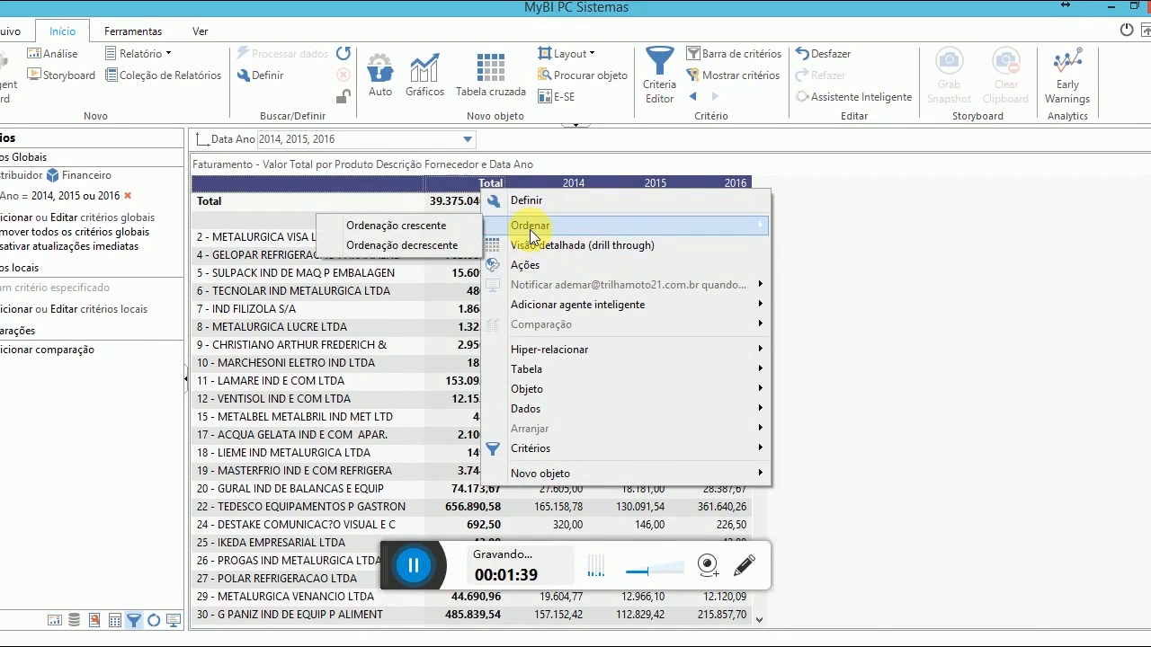
left_click(446, 248)
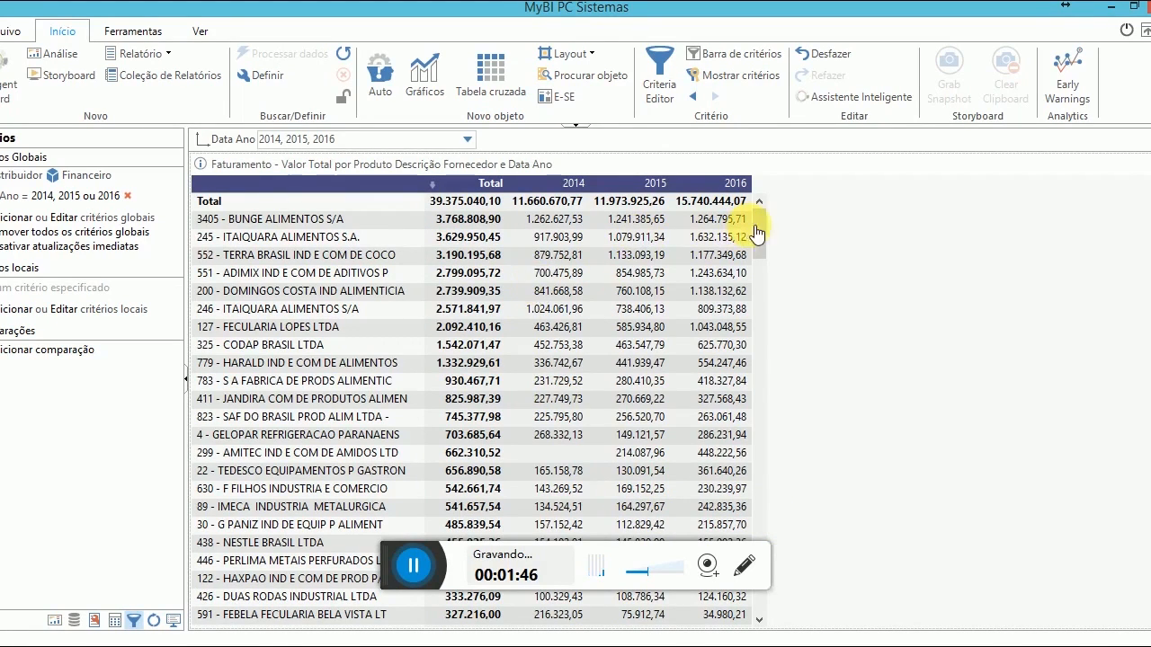
Insert a new measure through the advanced calculations and name it "% Cresc".
left_click(94, 620)
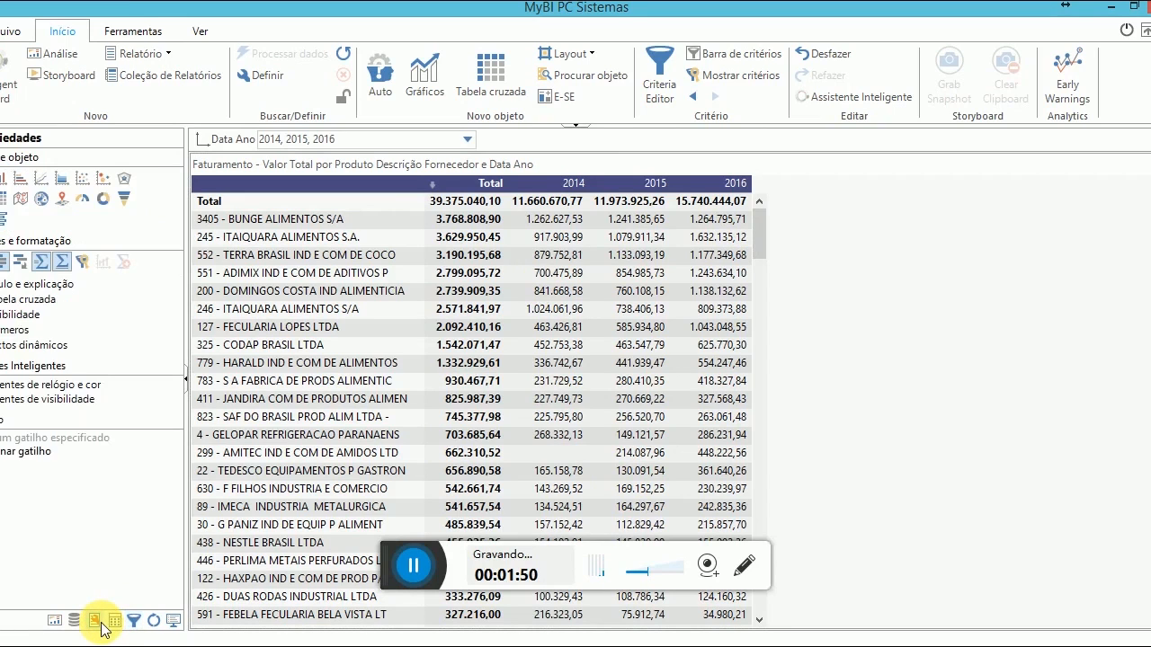
left_click(114, 620)
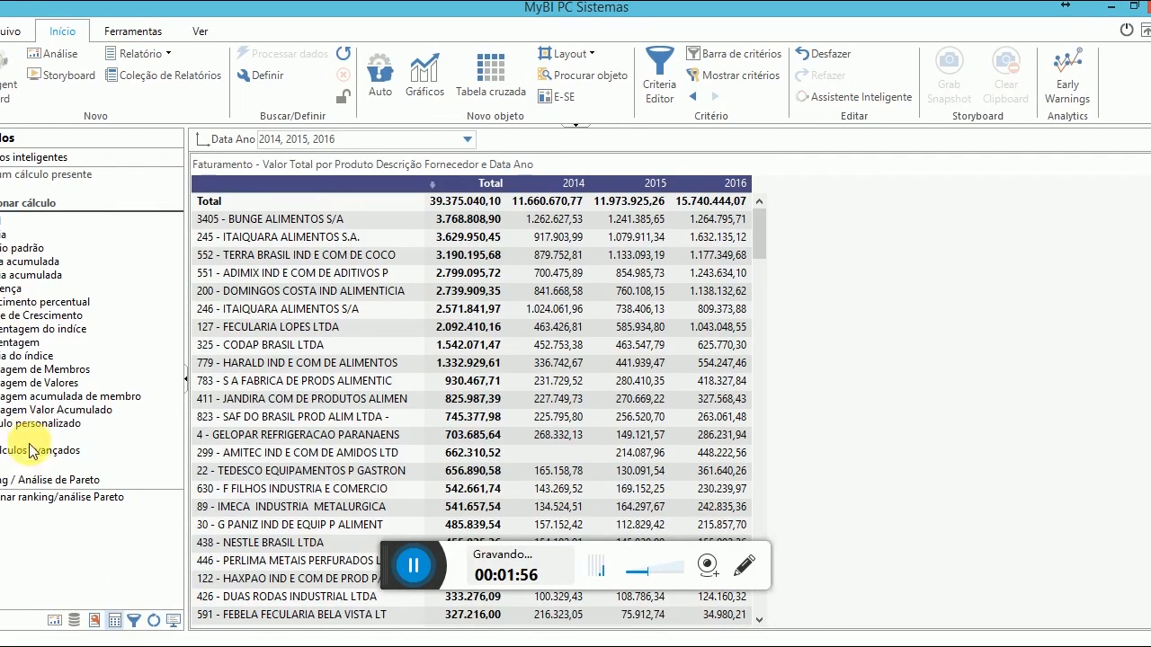
left_click(51, 305)
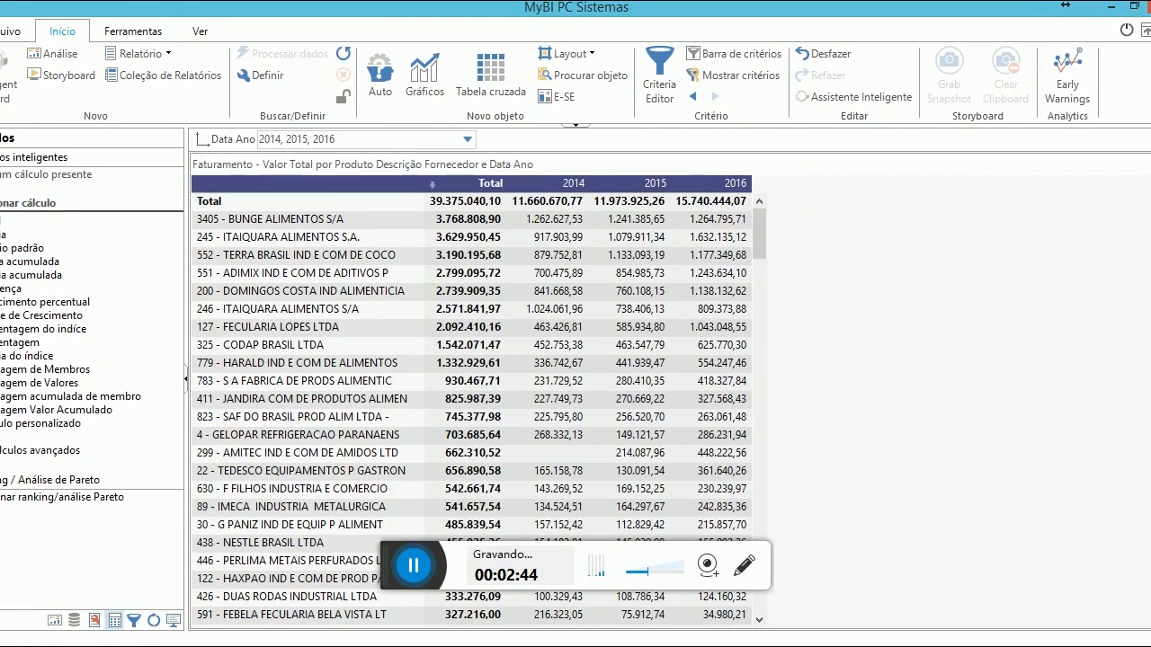
left_click(37, 452)
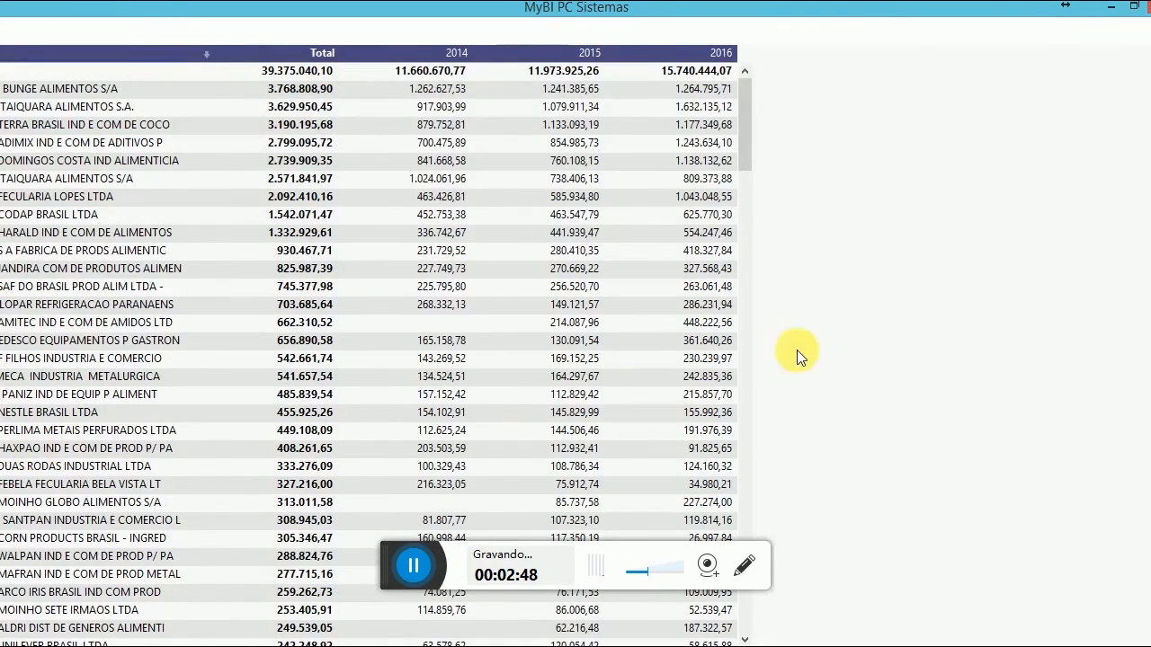
right_click(520, 56)
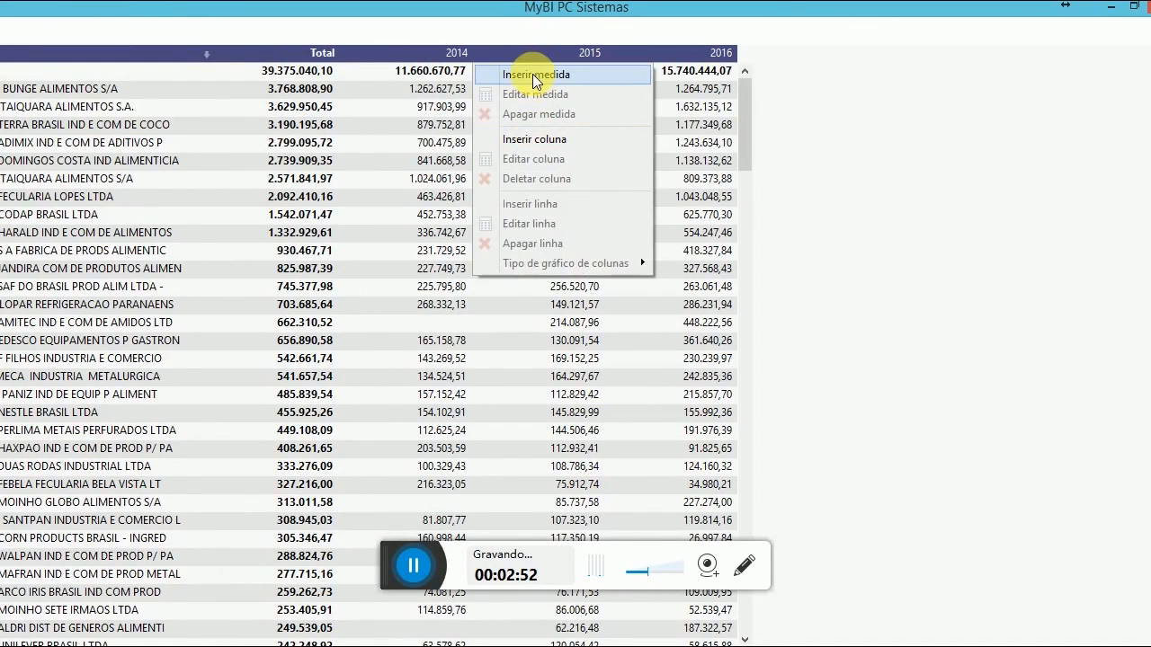
left_click(532, 74)
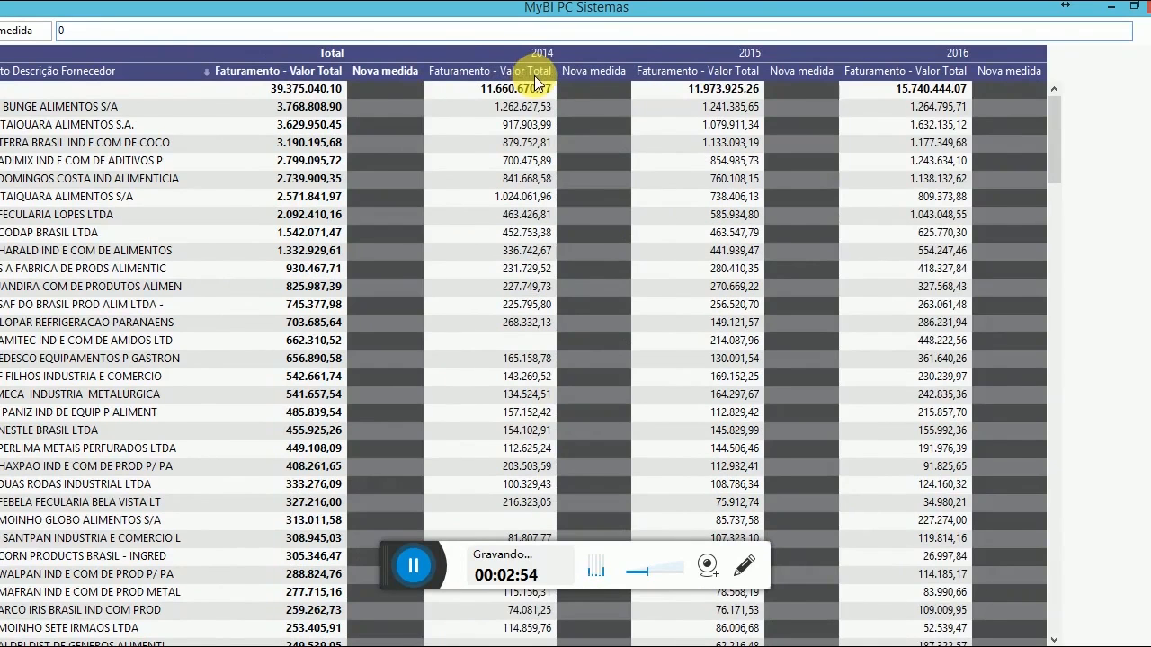
left_click_drag(41, 32, 1, 32)
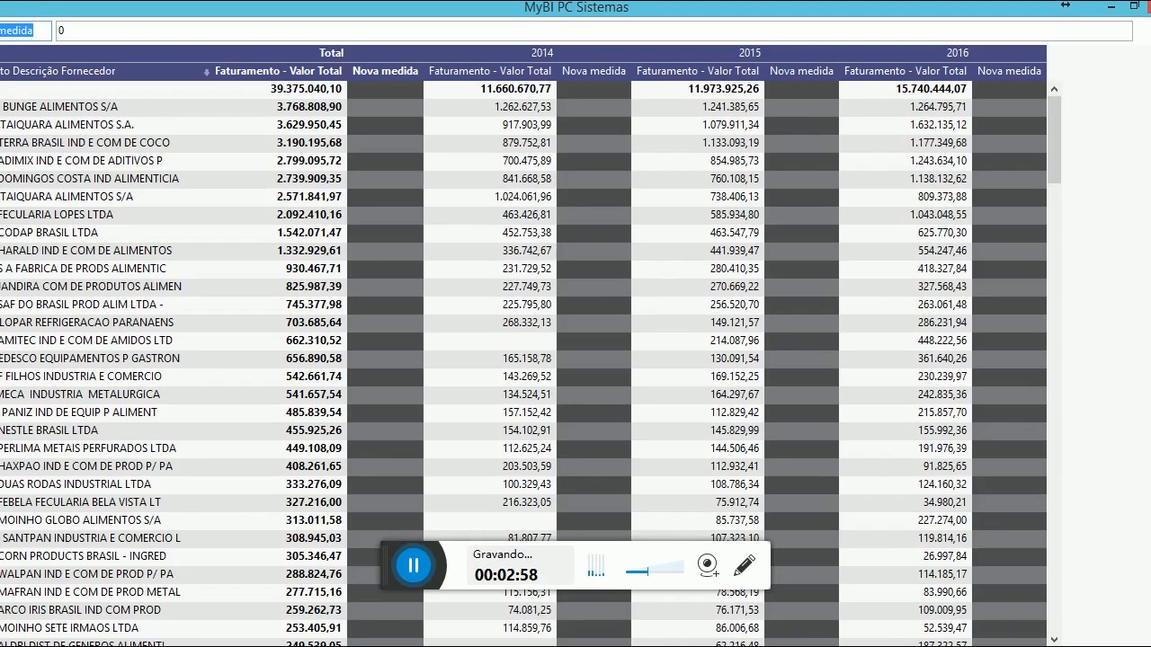
key("BackSpace")
type("c")
Enter sum(0,0,m1) as the first part of the % Cresc measure's formula.
left_click(118, 39)
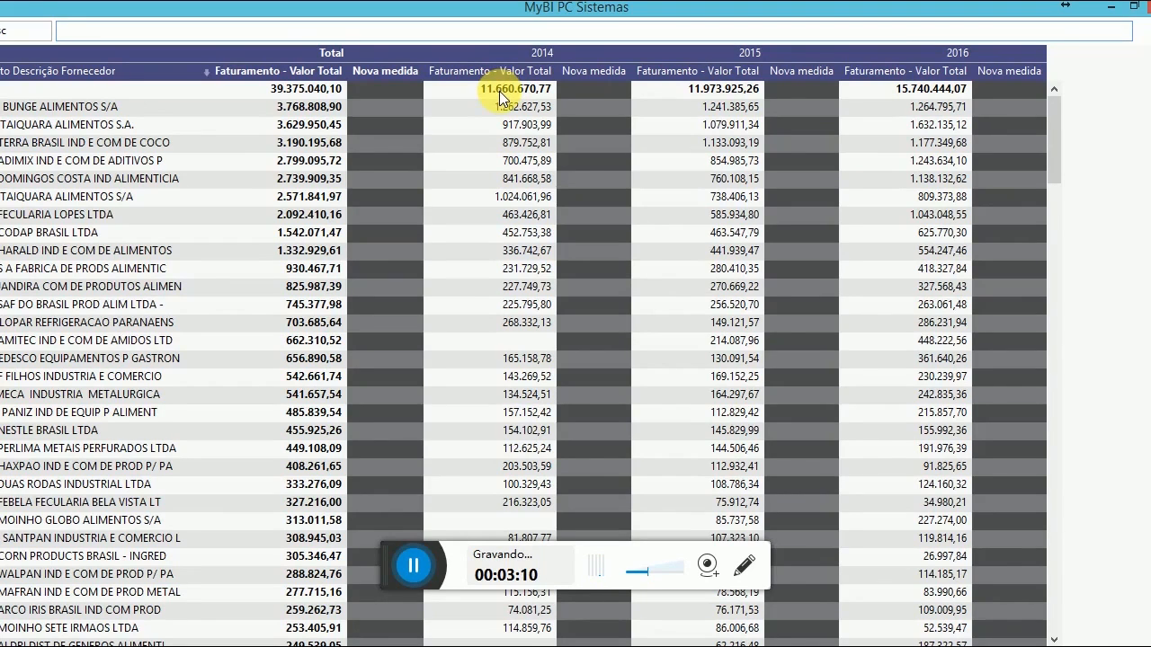
type("sum(d-3,d-1,m1)")
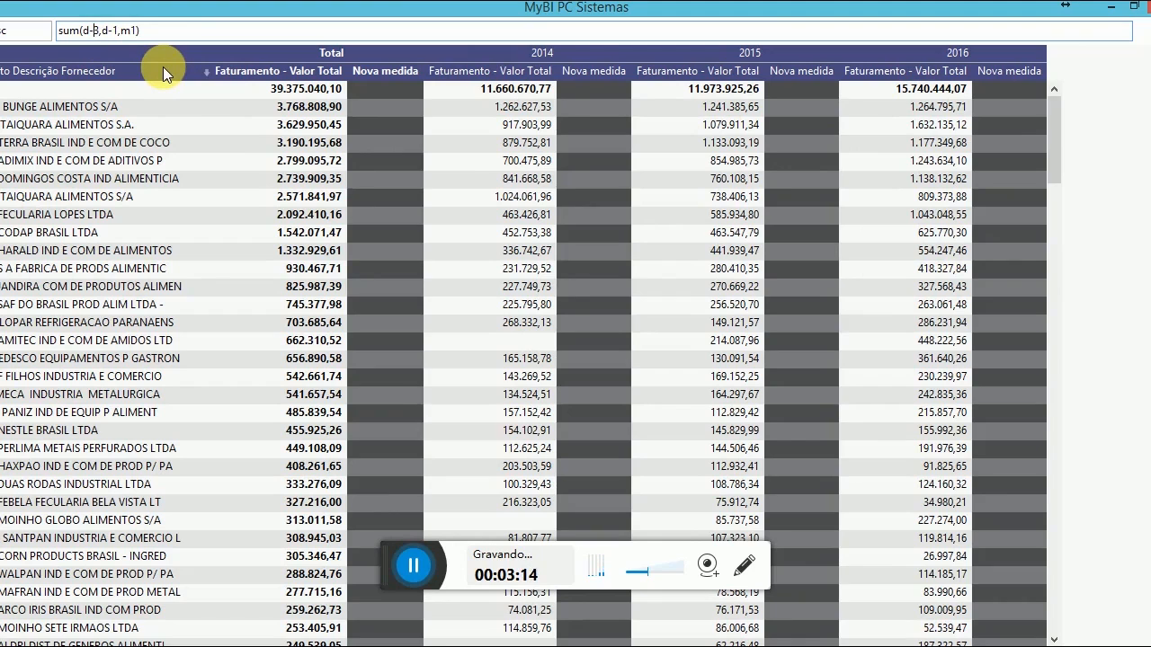
key("Delete")
key("Delete")
key("Delete")
key("Delete")
type("0,")
key("Delete")
key("Delete")
key("Delete")
type("0,")
Extend the % Cresc formula with a division by sum(-1,0,m1).
type("/")
type("sum(d-3,d-1,m1)")
left_click(151, 31)
key("Delete")
key("Delete")
key("Delete")
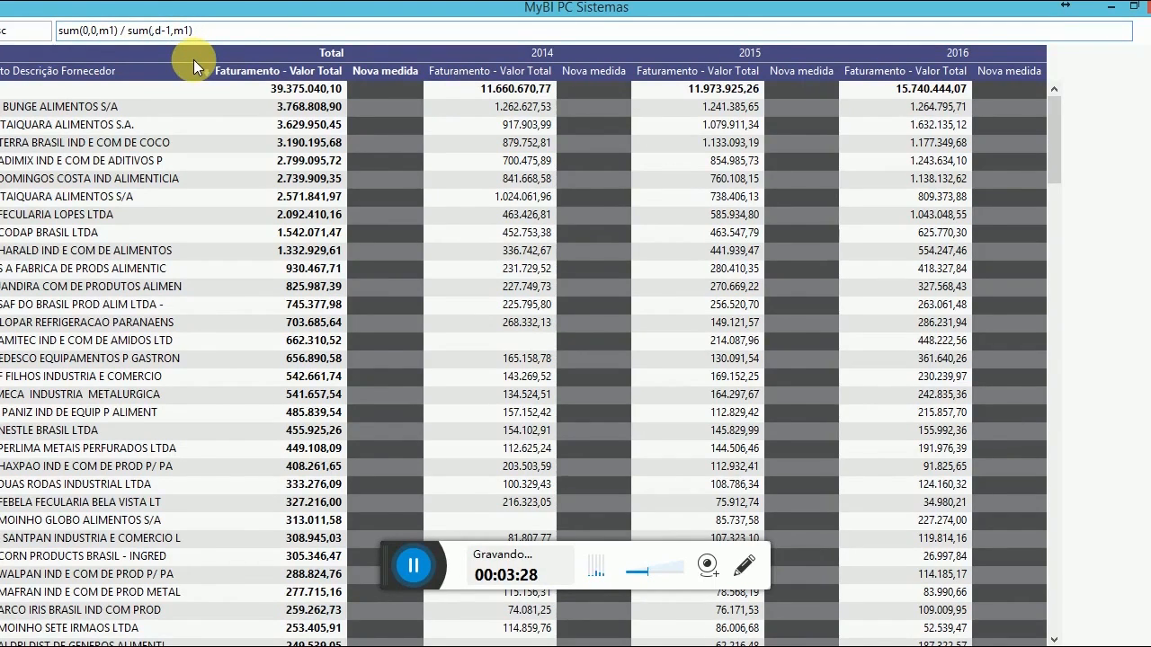
type("-1")
key("Right")
key("Delete")
key("Delete")
type(",")
key("Right")
Complete the formula as (sum(0,0,m1) / sum(-1,0,m1))-1, apply it, and leave the advanced calculations.
key("Home")
key("Right")
key("Right")
key("Right")
key("Right")
key("Right")
key("Right")
key("Right")
key("Right")
key("Right")
key("Right")
key("Left")
key("Left")
key("Left")
key("Left")
key("Left")
key("Right")
key("Right")
key("Right")
key("Right")
key("Right")
key("Right")
key("Right")
key("Right")
key("Right")
key("Right")
key("Right")
key("Right")
key("Home")
type("(")
key("ctrl+Right")
key("ctrl+Right")
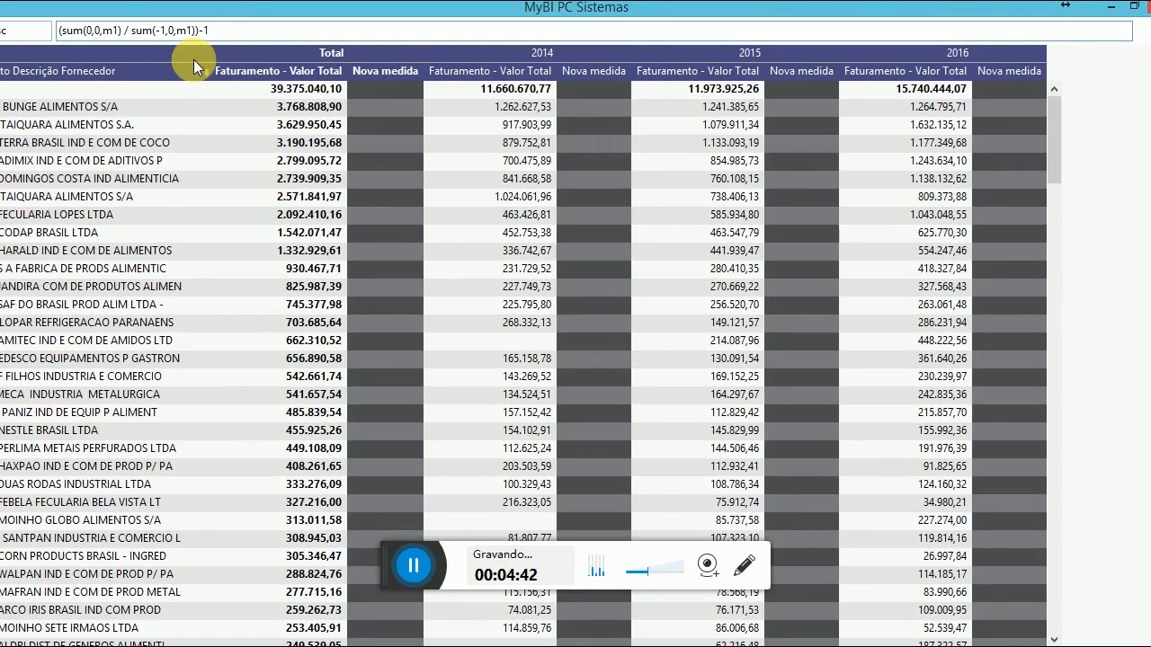
left_click(1148, 35)
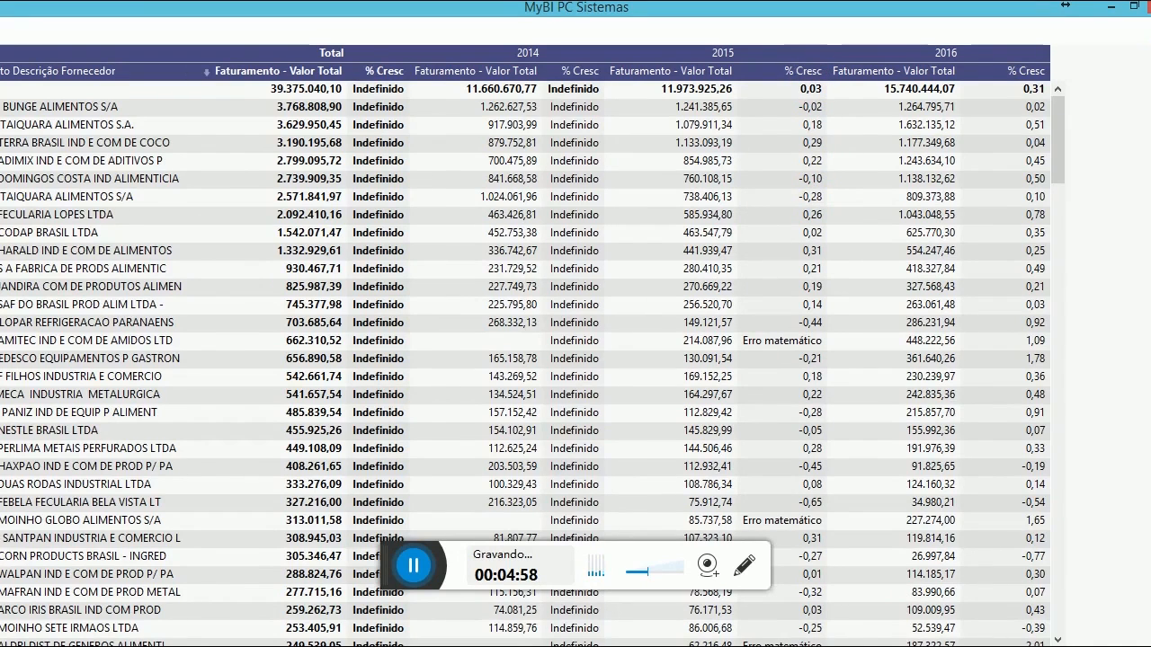
key("Escape")
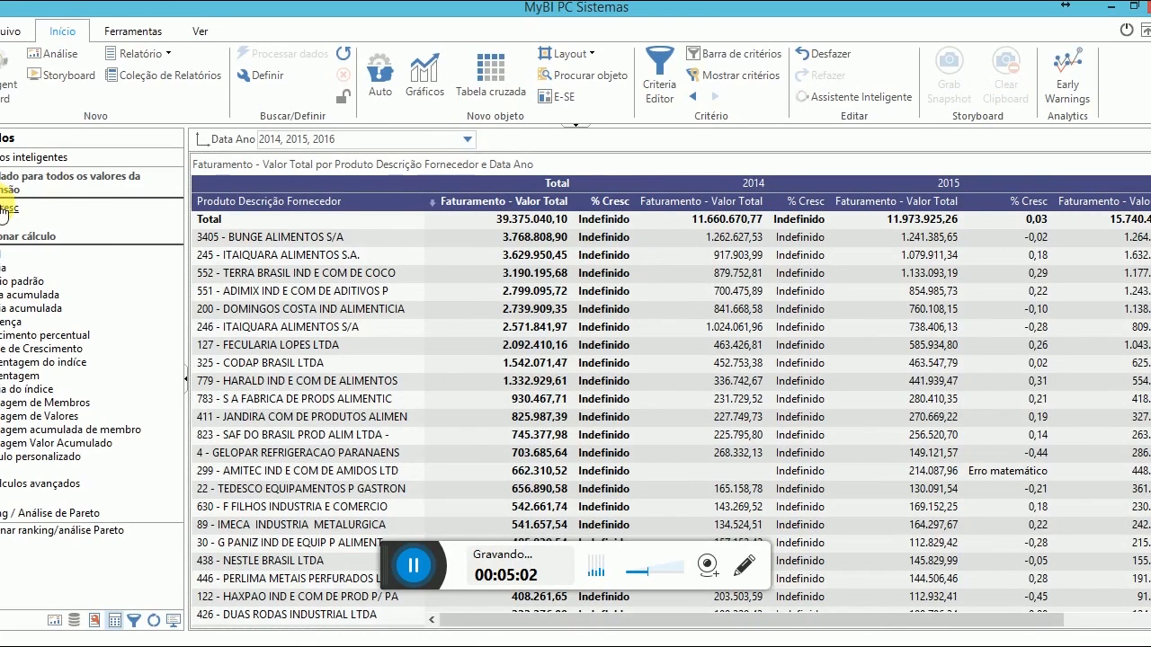
Set the number format of the % Cresc measure to Percentagem.
left_click(94, 620)
left_click(12, 329)
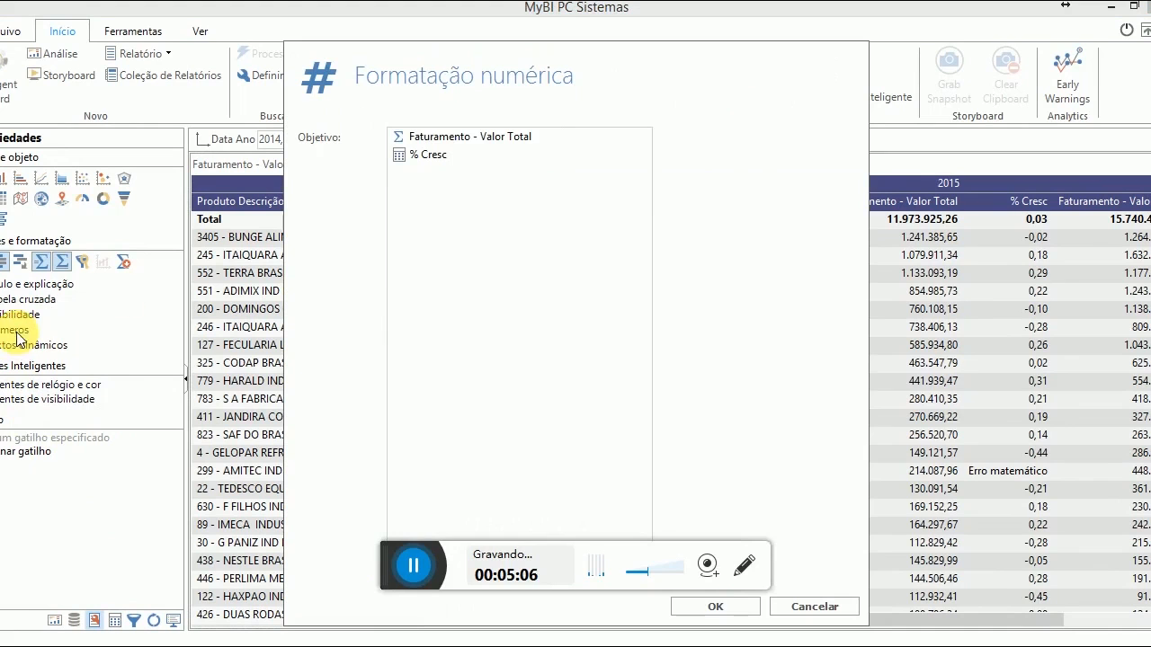
left_click(428, 157)
left_click(470, 256)
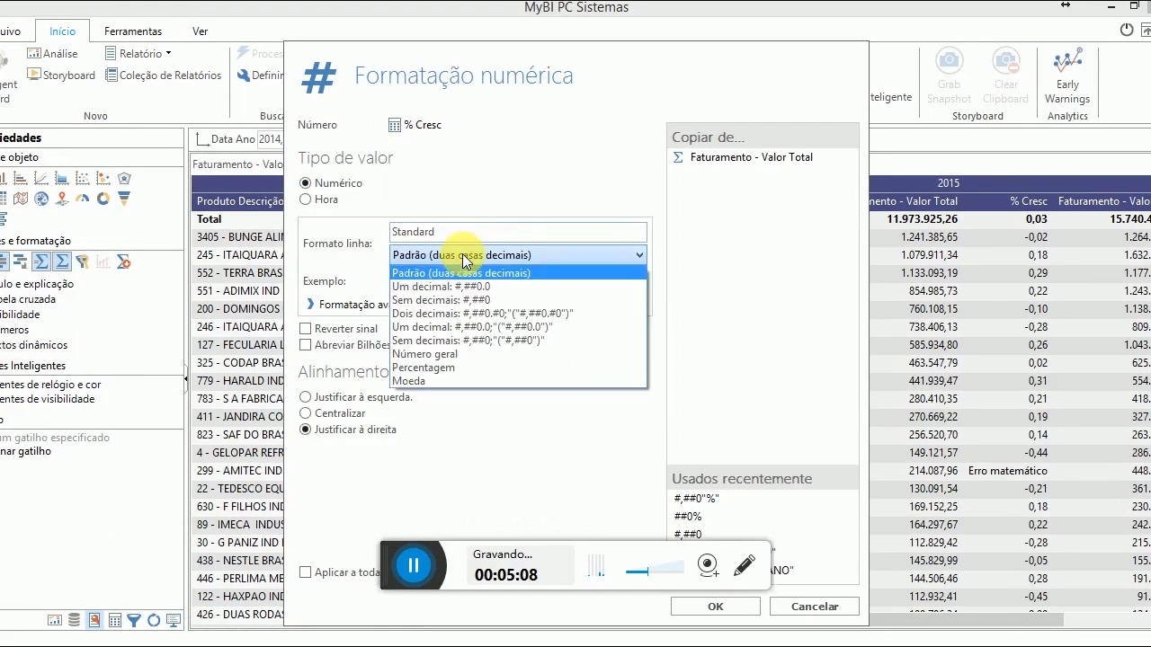
left_click(427, 365)
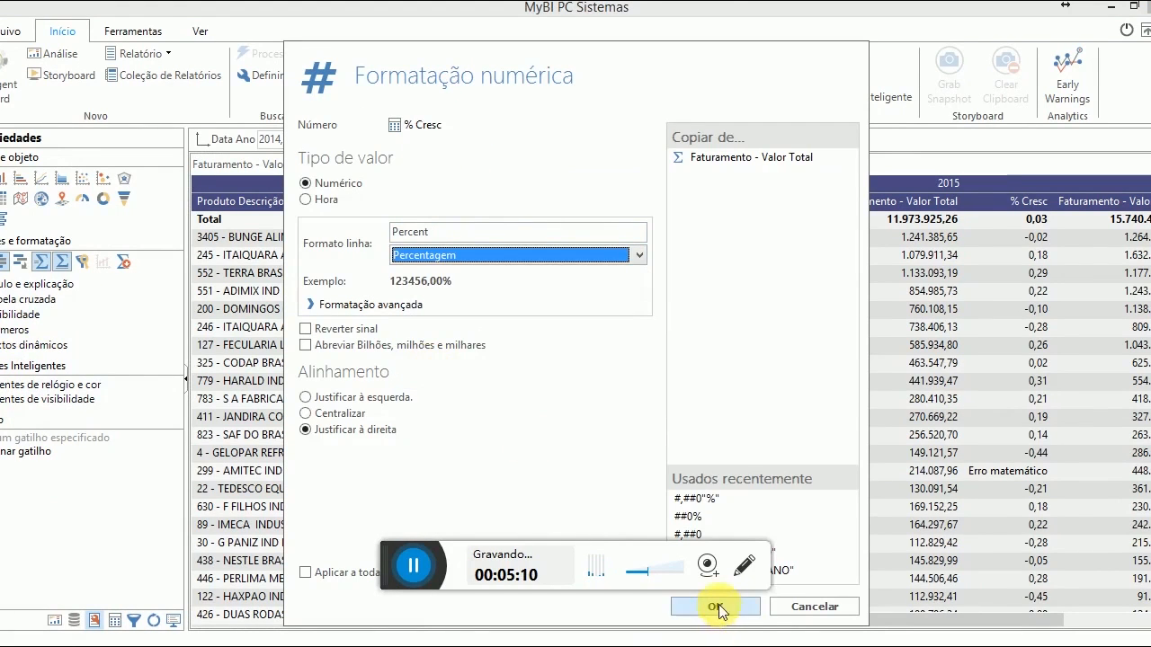
left_click(715, 606)
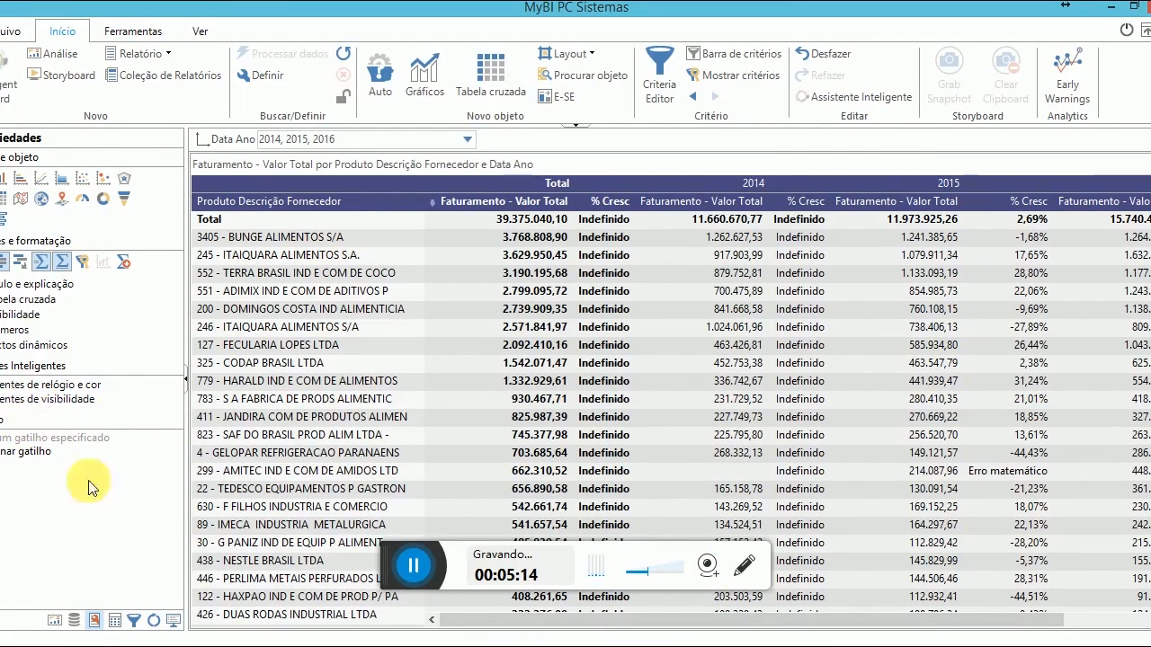
In the advanced calculations, prefix the % Cresc formula with if sum(0, 0, m1) = 0 then 1 else, and apply it.
left_click(114, 620)
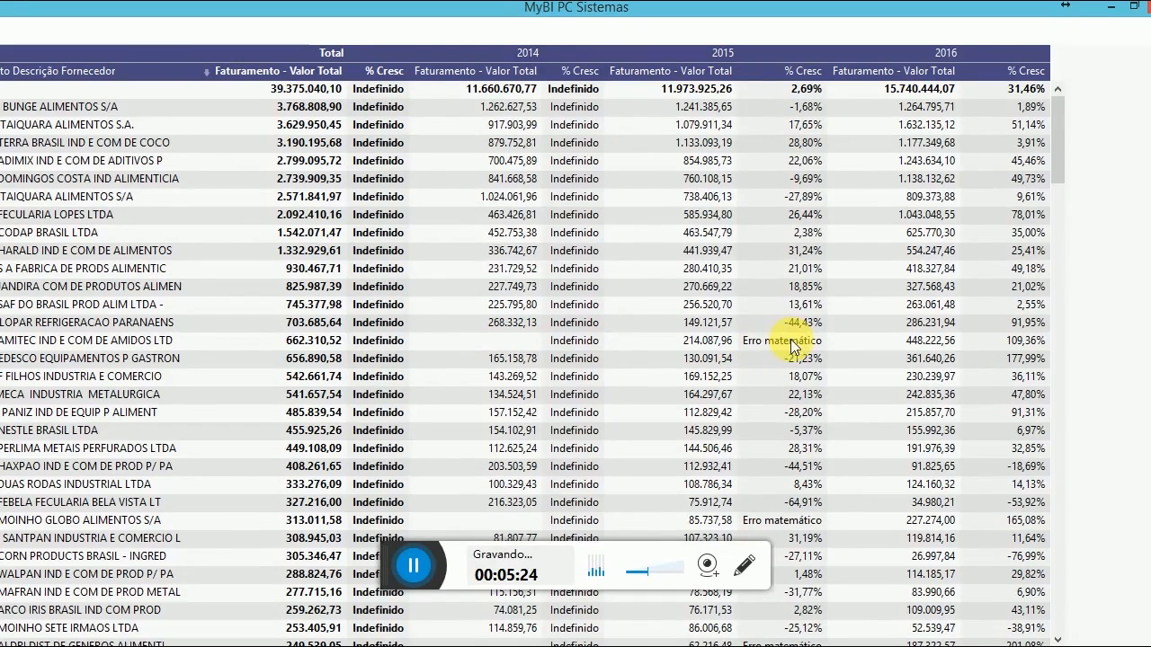
right_click(793, 69)
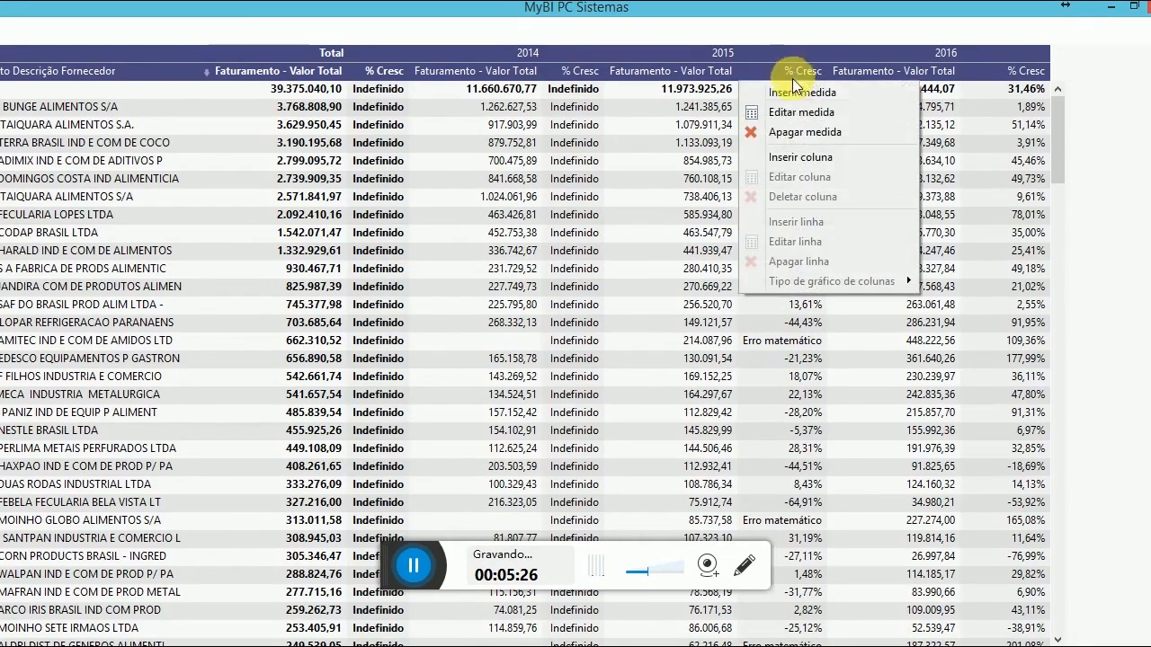
left_click(797, 113)
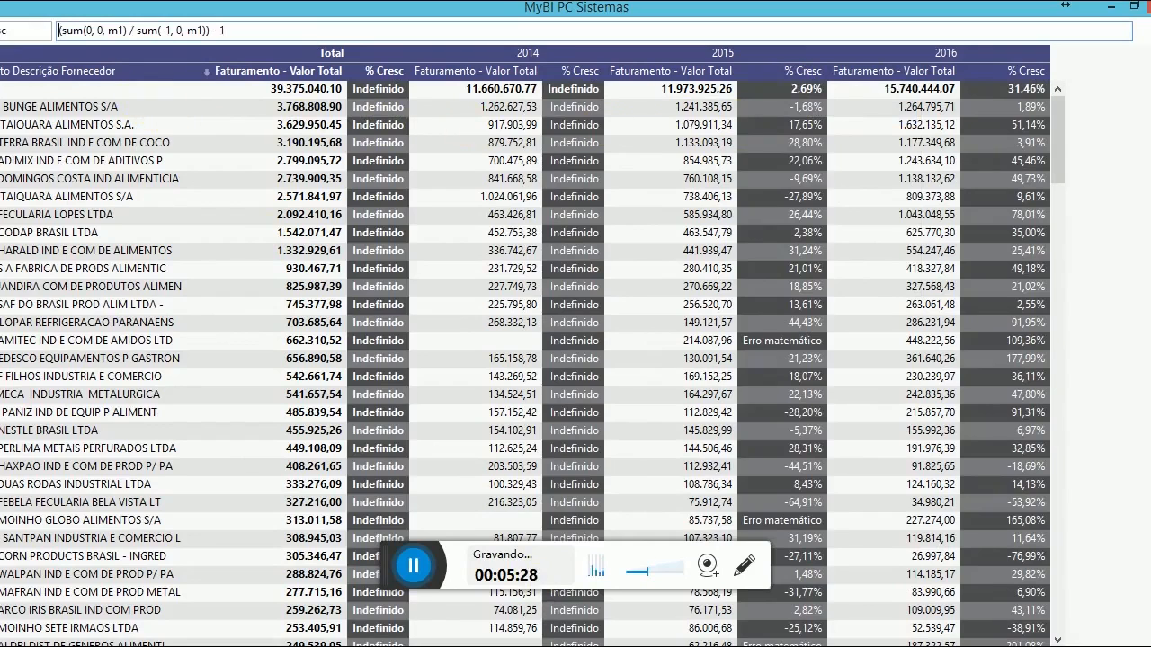
double_click(117, 31)
left_click_drag(127, 30, 57, 30)
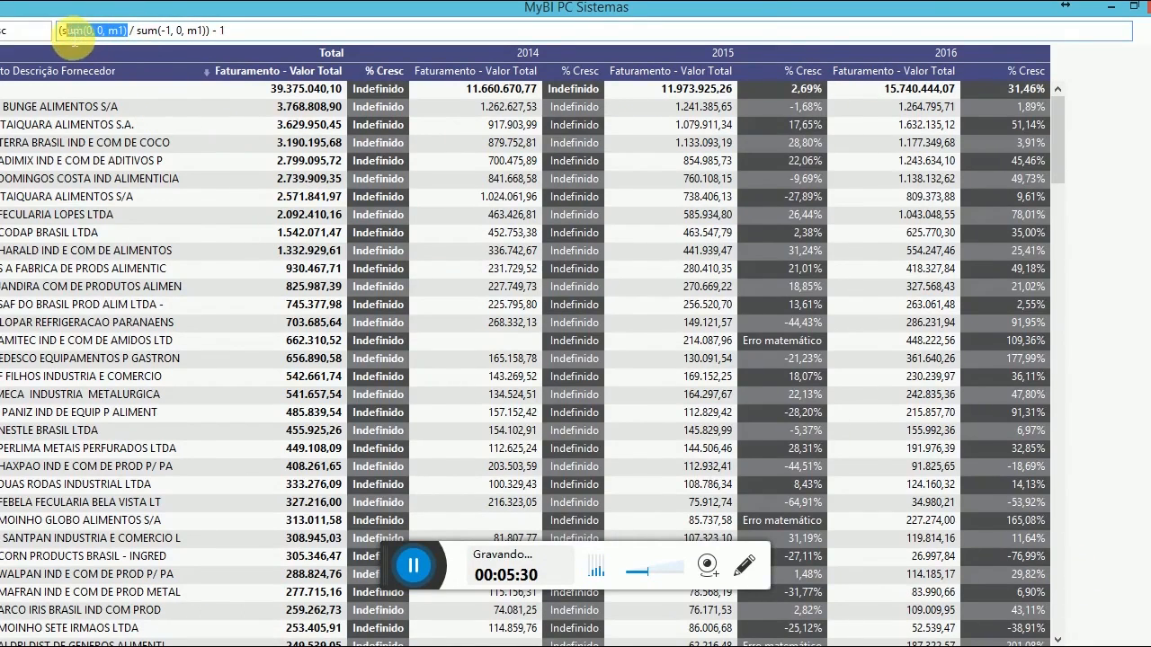
key("Home")
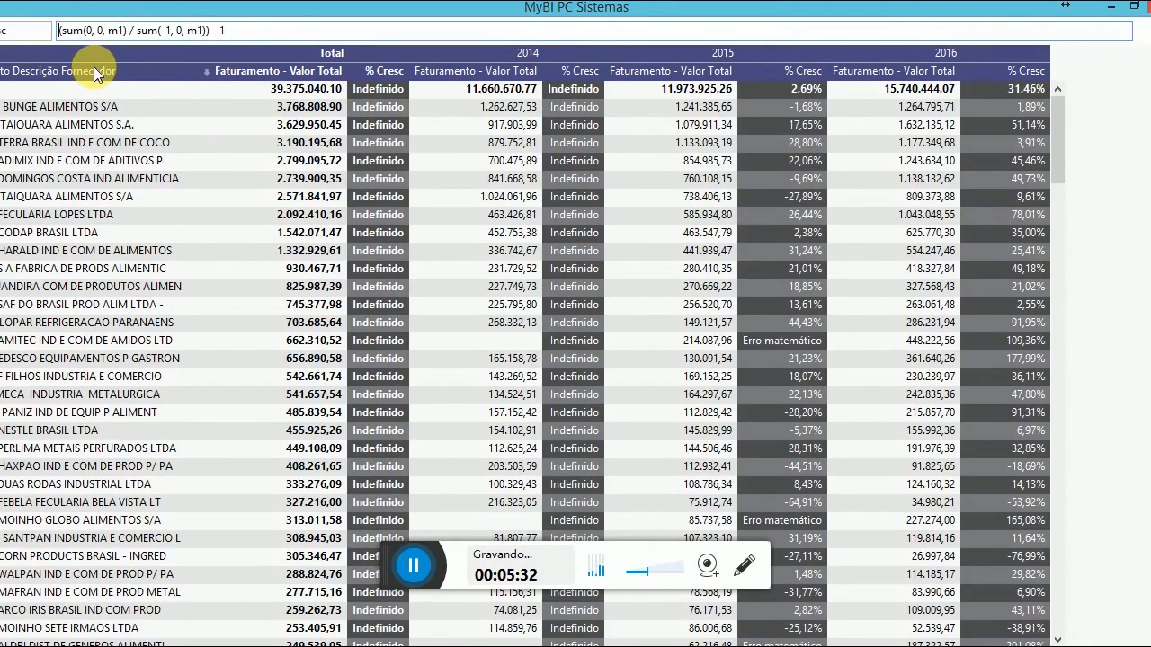
type("if sum(0, 0, m1) ")
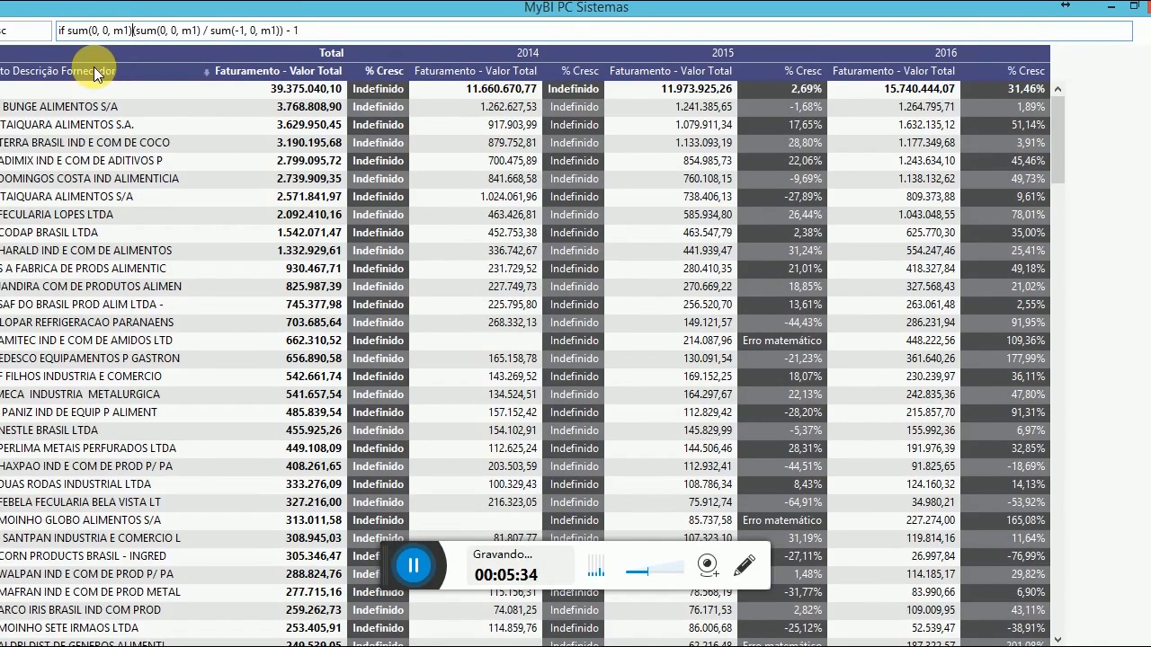
type("= 0 ")
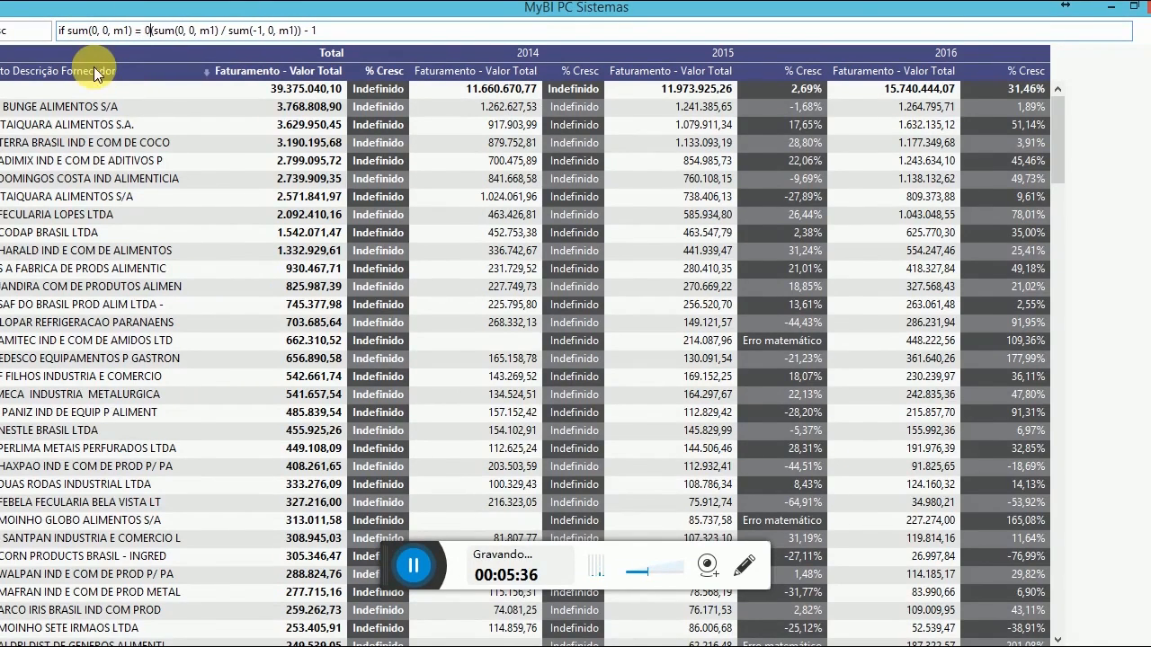
type("then ")
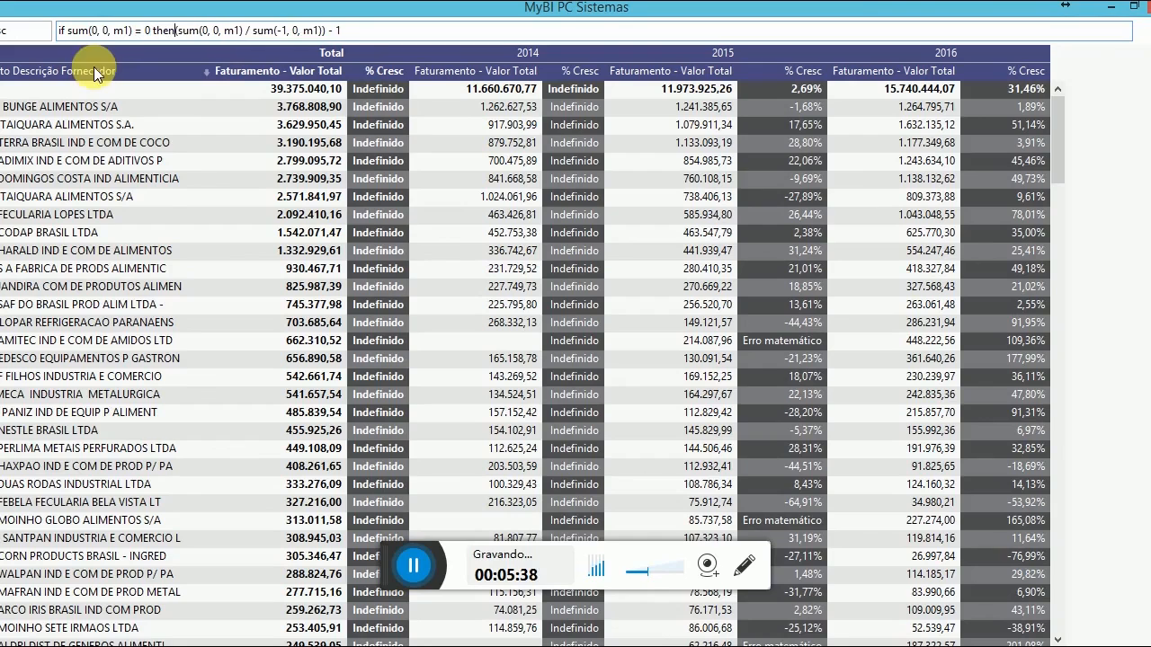
type("1 else")
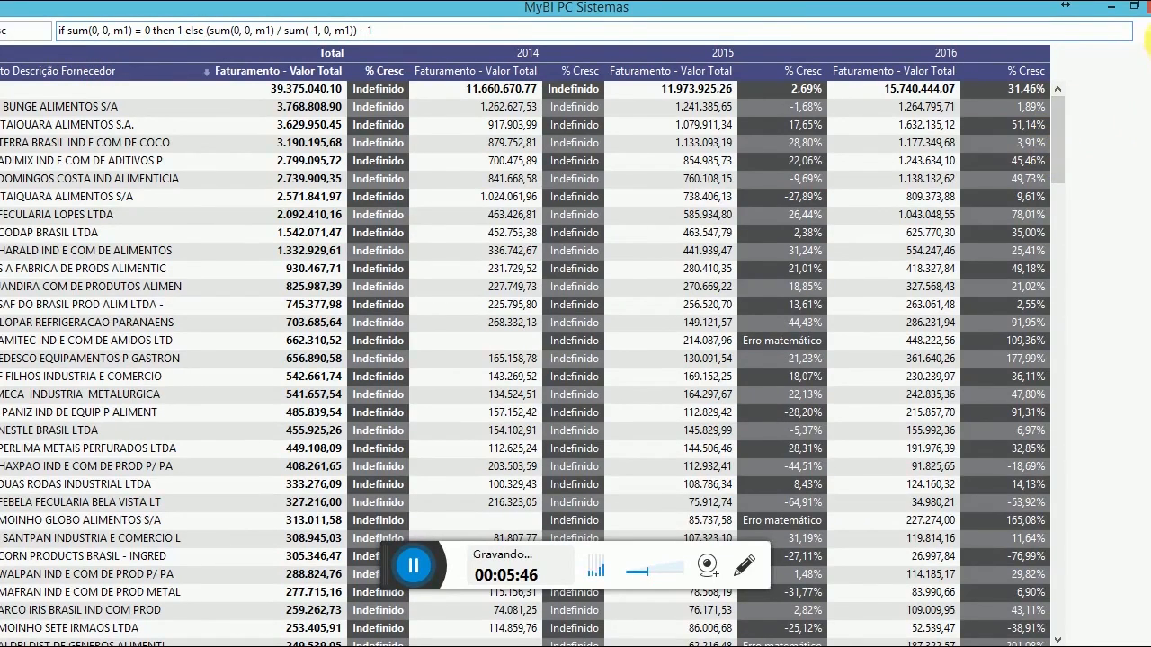
left_click(1150, 34)
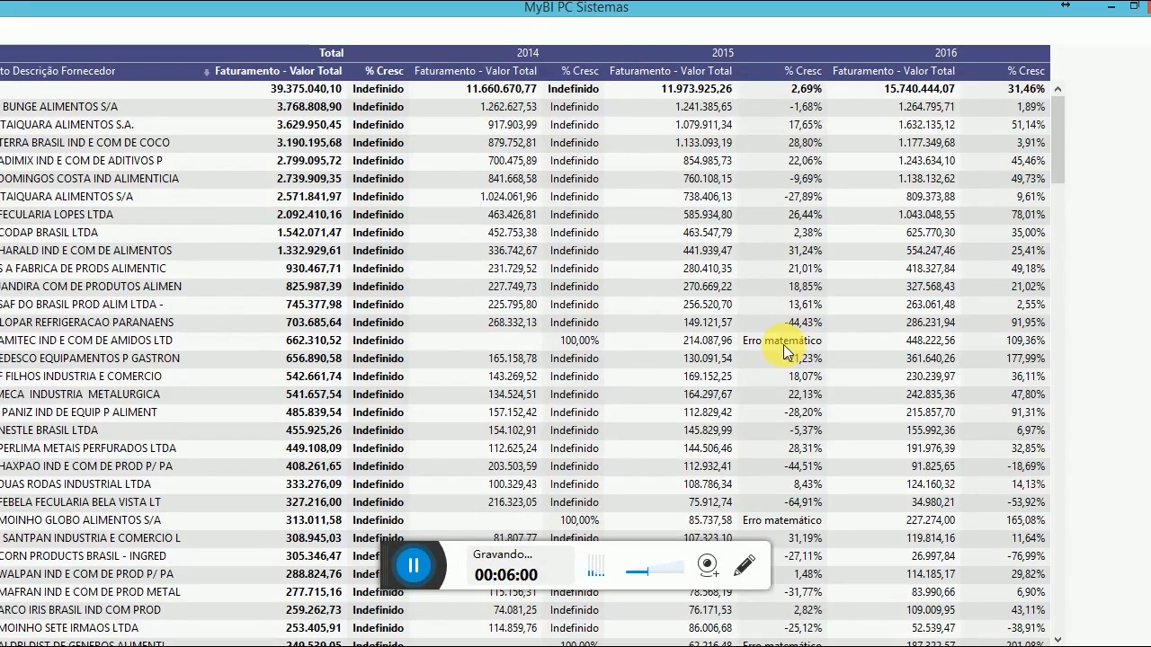
Reopen the % Cresc formula and insert if sum(0, 0, m1) after the else, copying the sum from the first condition.
right_click(788, 84)
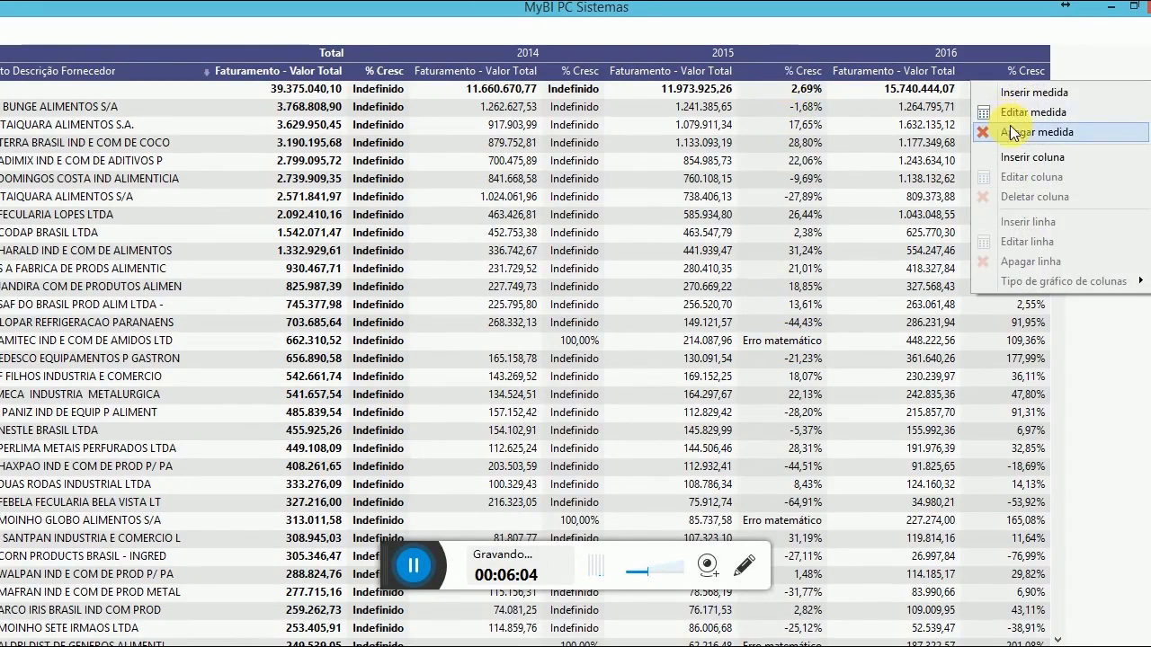
left_click(1033, 113)
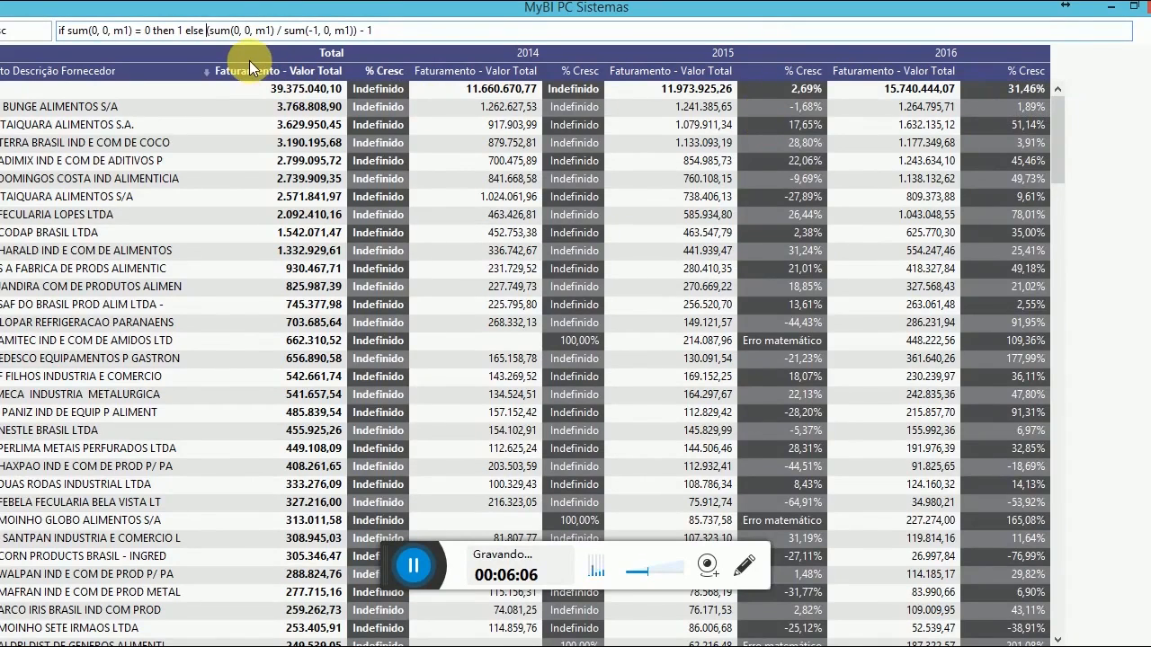
type("if")
key("Right")
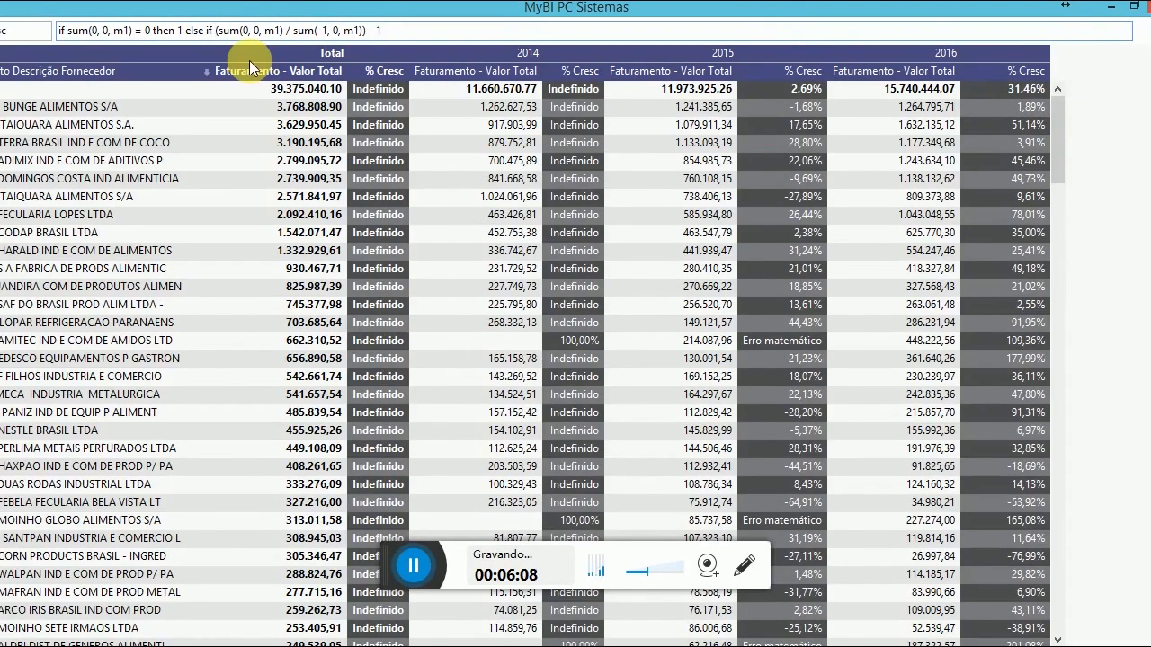
key("Right")
key("Right")
key("Right")
key("Right")
key("Right")
key("Right")
key("Right")
key("Right")
key("Right")
key("Right")
key("Right")
key("shift+Left")
key("shift+Left")
key("shift+Left")
key("shift+Left")
key("shift+Left")
key("shift+Left")
key("shift+Left")
key("shift+Left")
key("shift+Left")
key("shift+Left")
key("shift+Left")
key("shift+Left")
key("shift+Left")
key("ctrl+c")
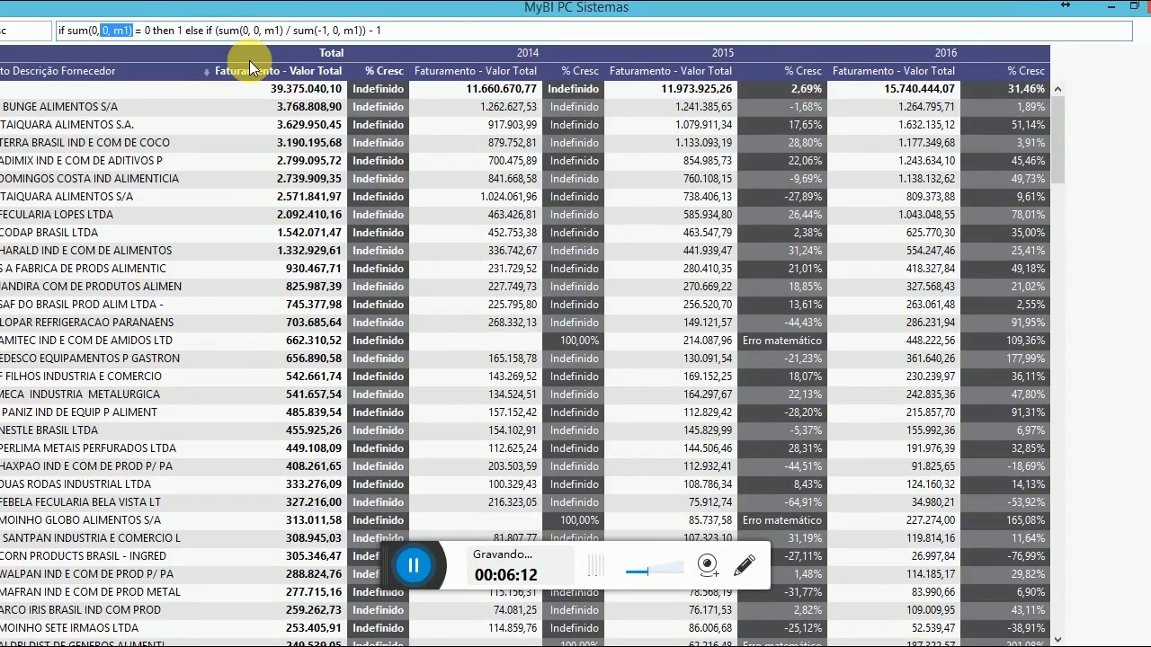
key("Right")
key("Right")
key("Right")
key("Right")
key("Right")
key("Right")
key("Right")
key("Right")
key("Right")
key("Right")
key("Right")
key("Right")
key("Right")
key("Right")
key("Right")
key("Right")
key("Right")
key("Right")
key("Right")
key("Right")
key("Right")
key("ctrl+v")
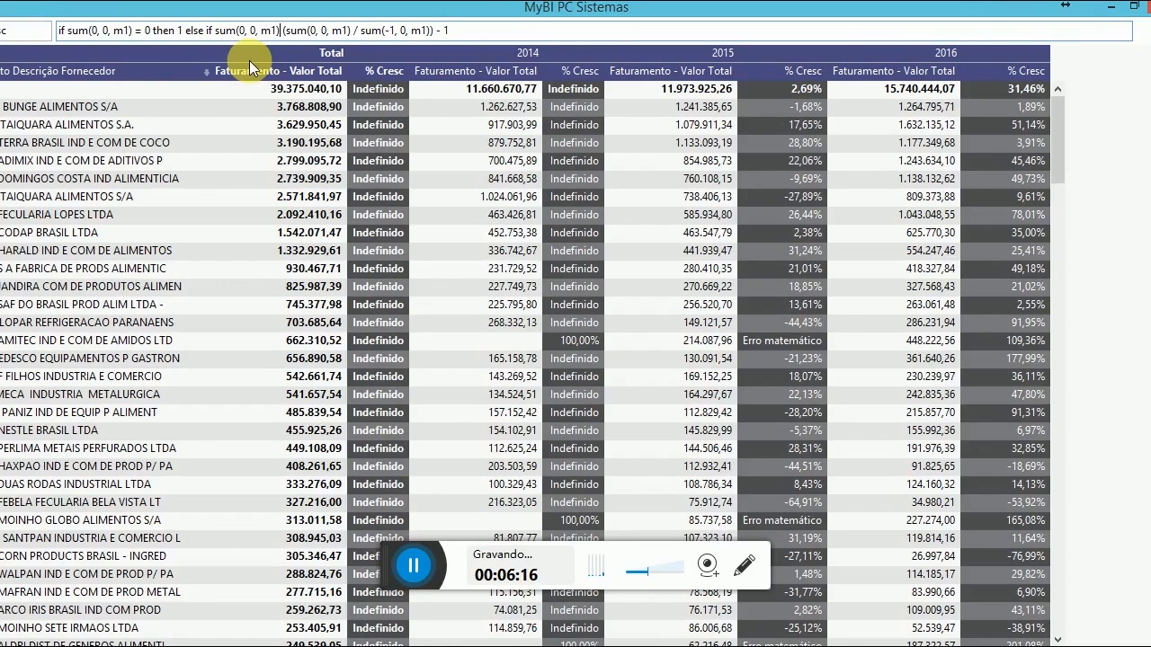
Complete the second condition of the % Cresc formula with = 0 then 1 else.
type("= 1")
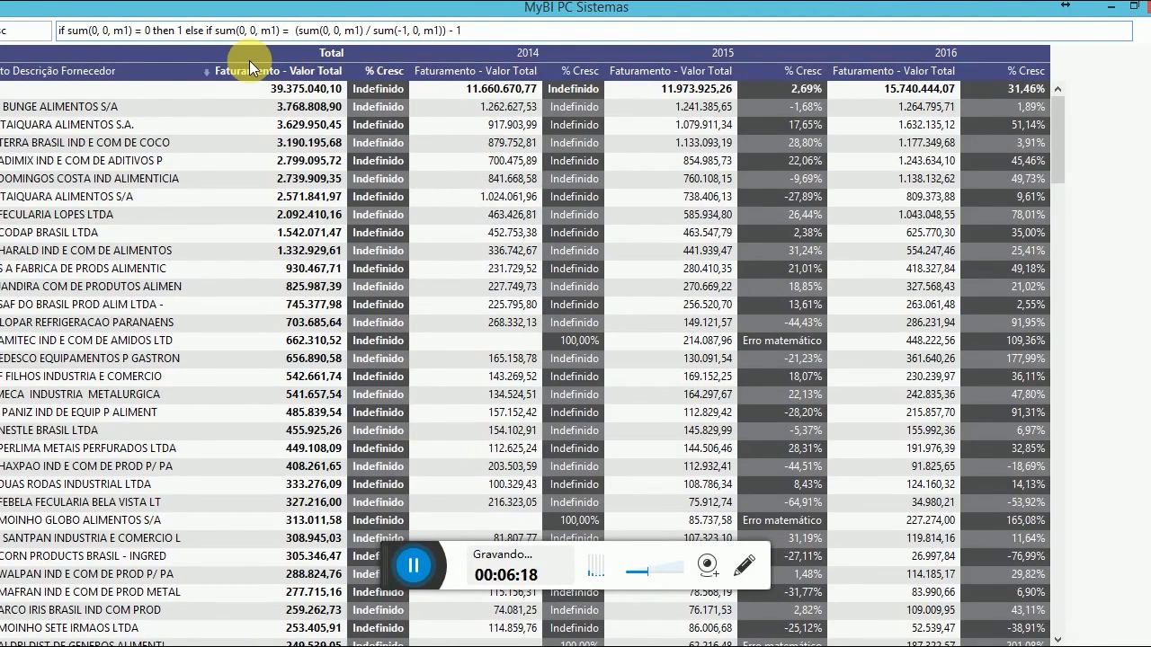
key("BackSpace")
type("0 then 1 ")
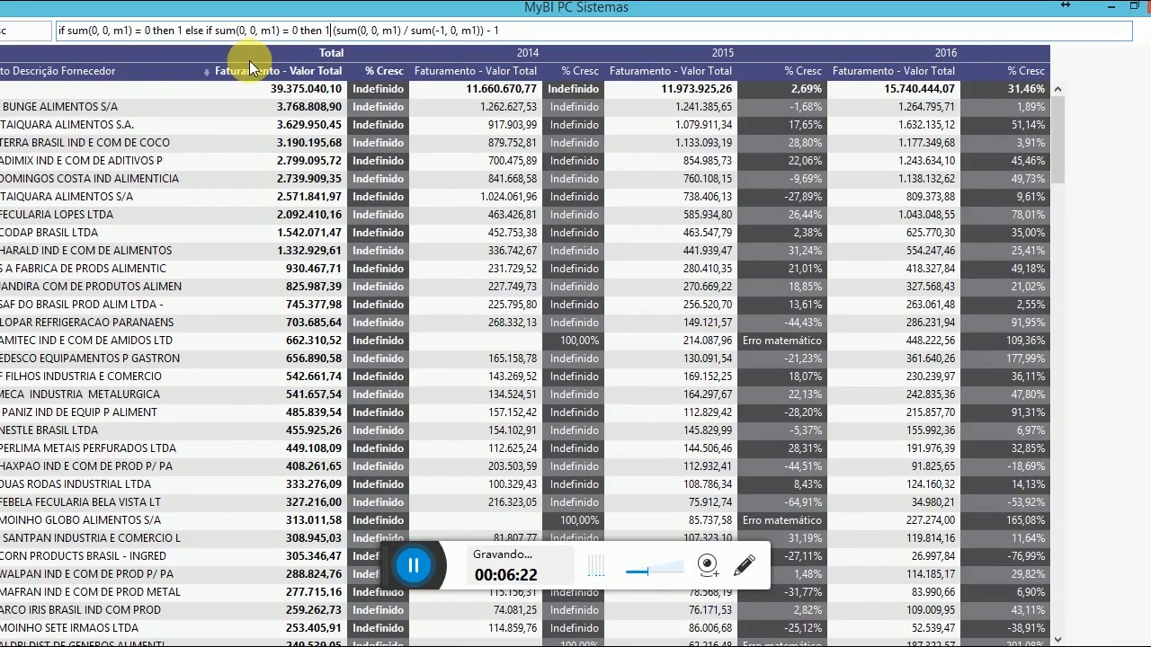
type("else")
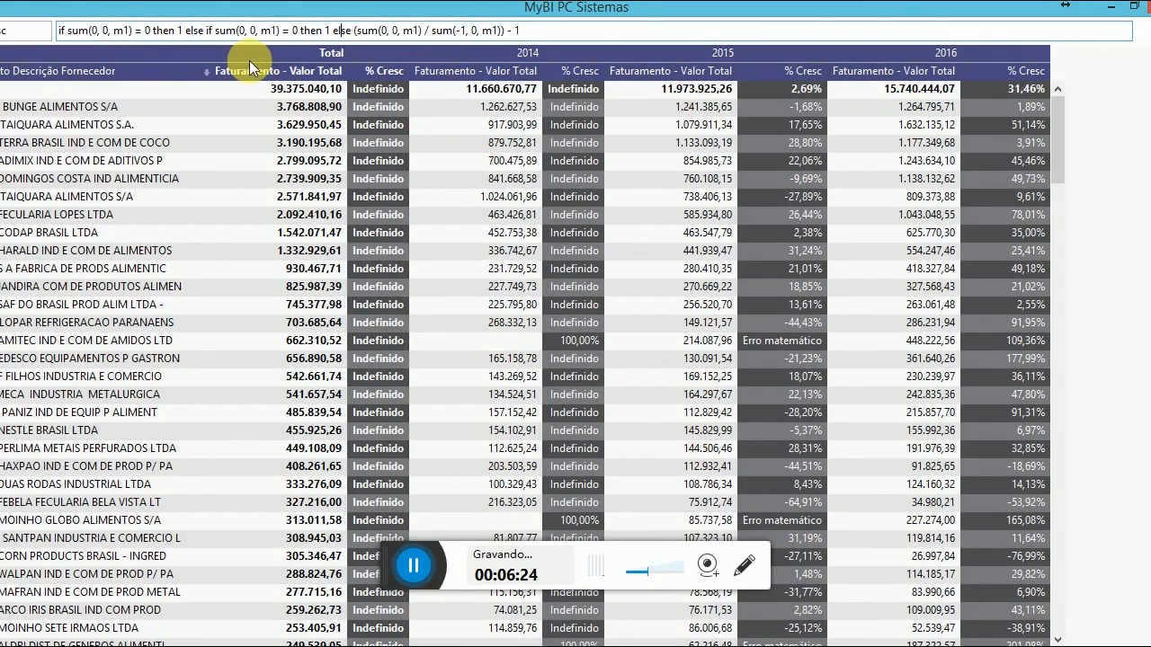
Change the second condition's sum to sum(-1, 0, m1) and apply the % Cresc formula.
key("Left")
key("Left")
key("BackSpace")
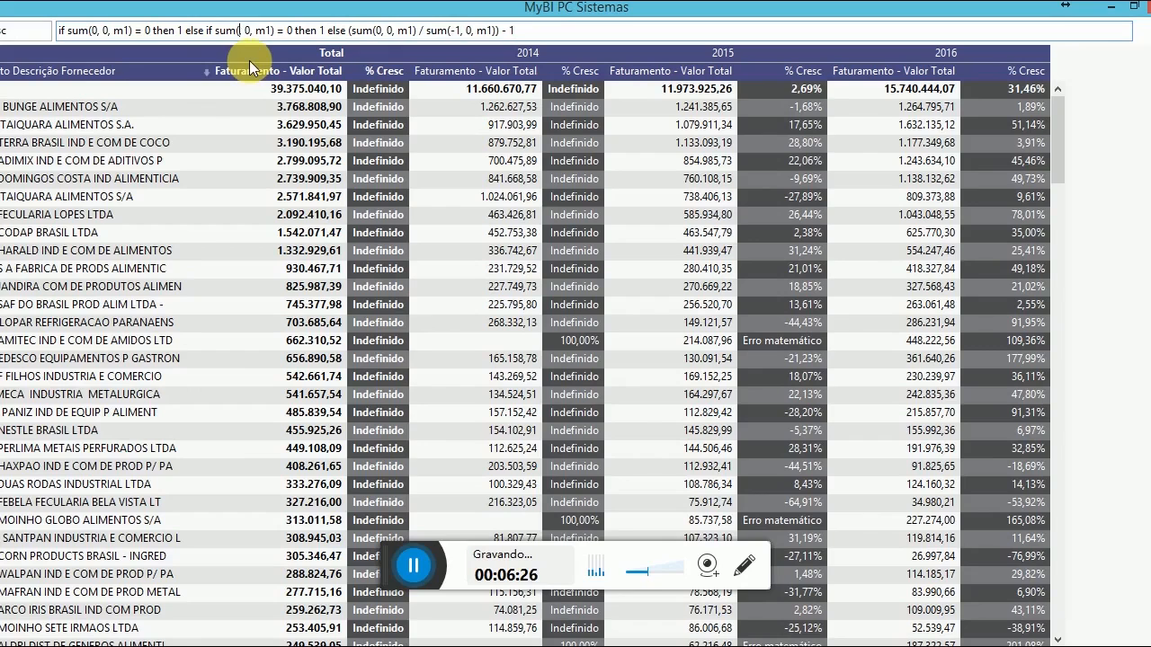
type("-1")
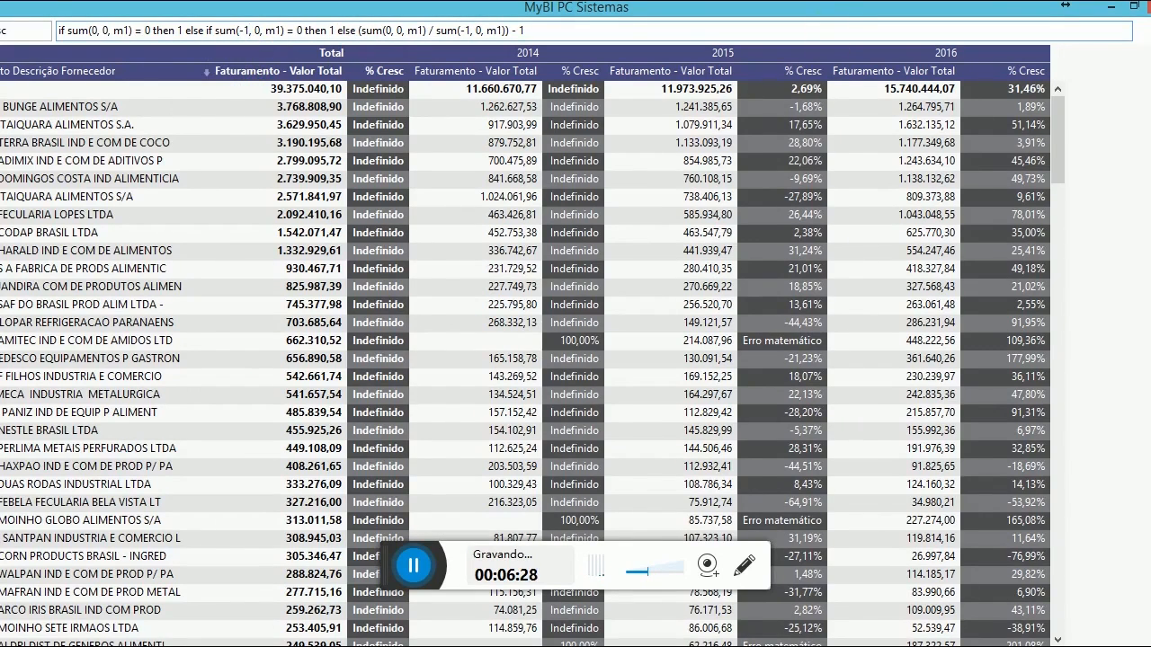
mouse_move(1143, 34)
key("Return")
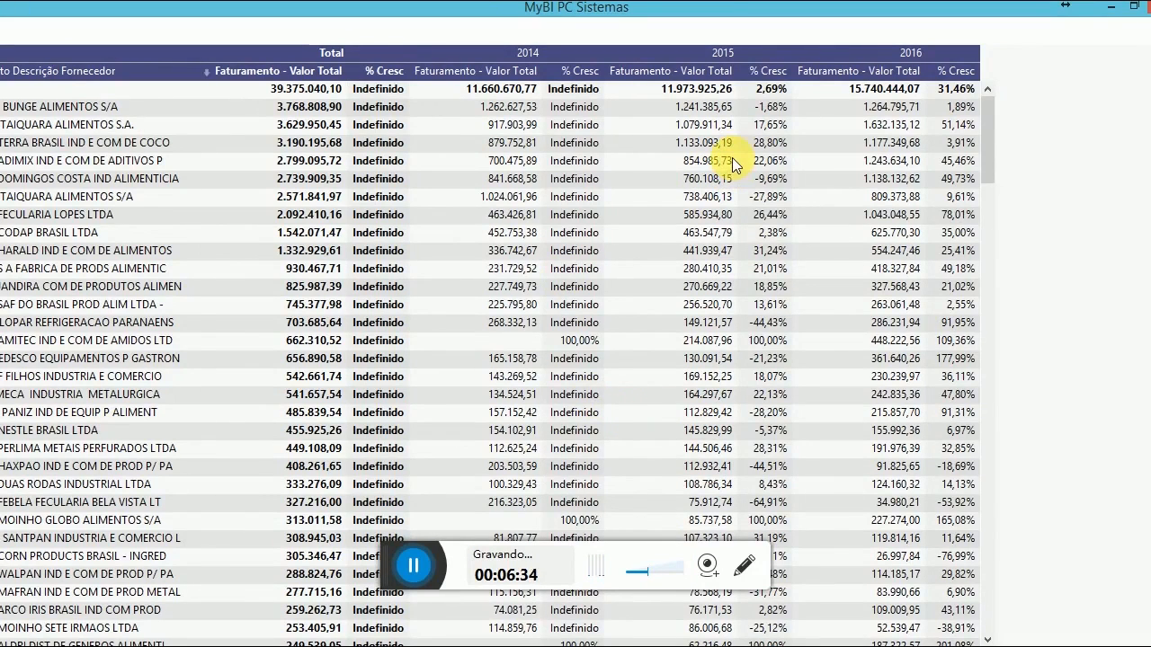
Reopen the % Cresc measure for editing and copy its entire formula.
right_click(755, 72)
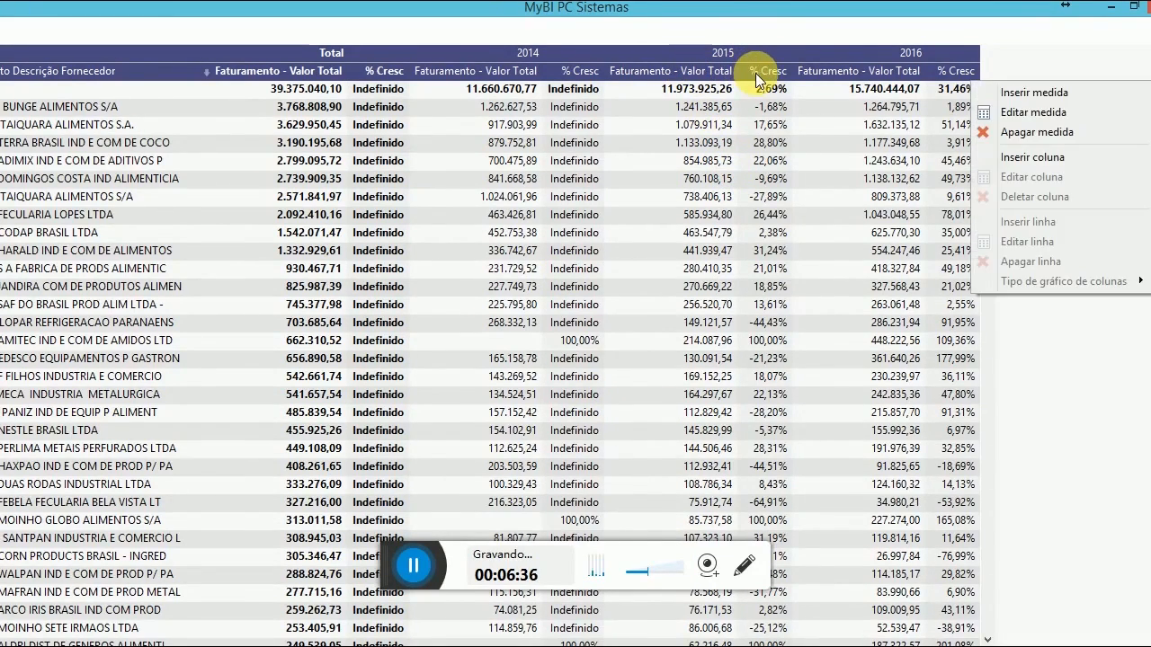
left_click(1083, 114)
left_click_drag(529, 30, 5, 49)
key("ctrl+c")
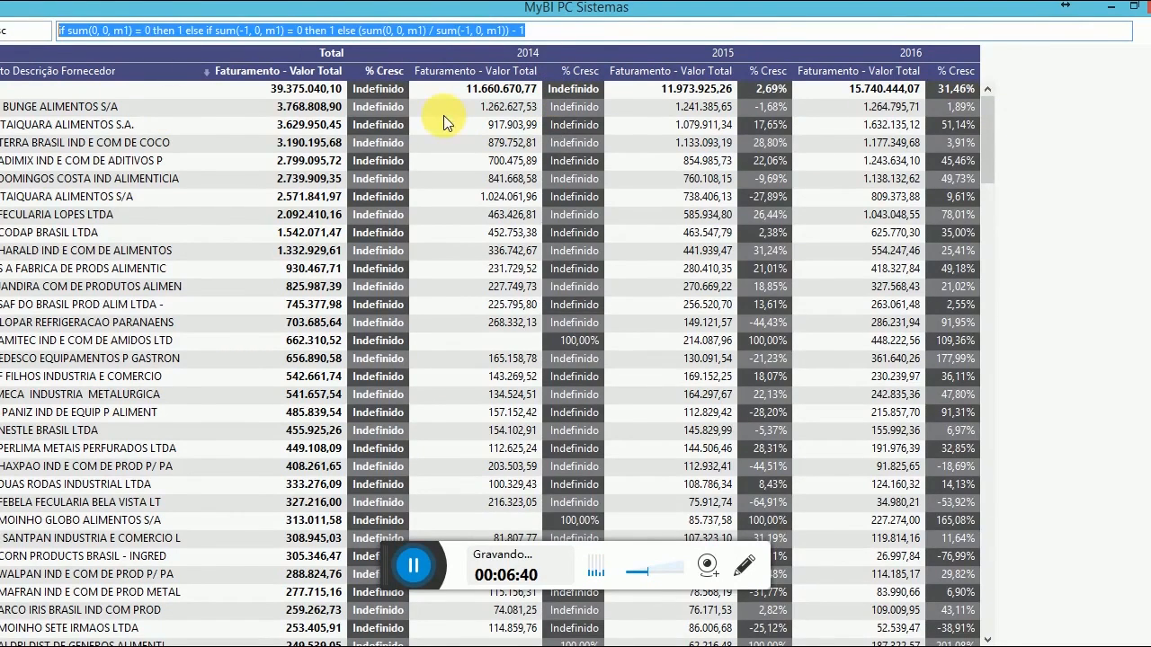
left_click(558, 32)
Switch to a new Bloco de Notas window, move it higher on the screen, and paste the copied formula.
mouse_move(1150, 2)
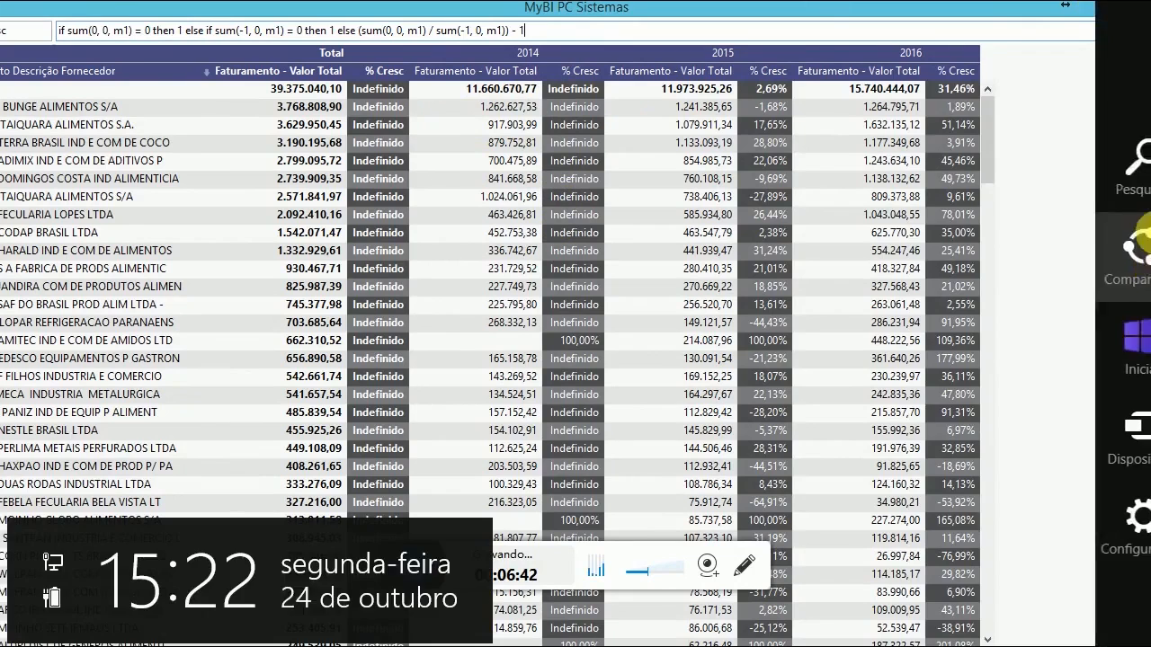
left_click(1147, 168)
type("çn")
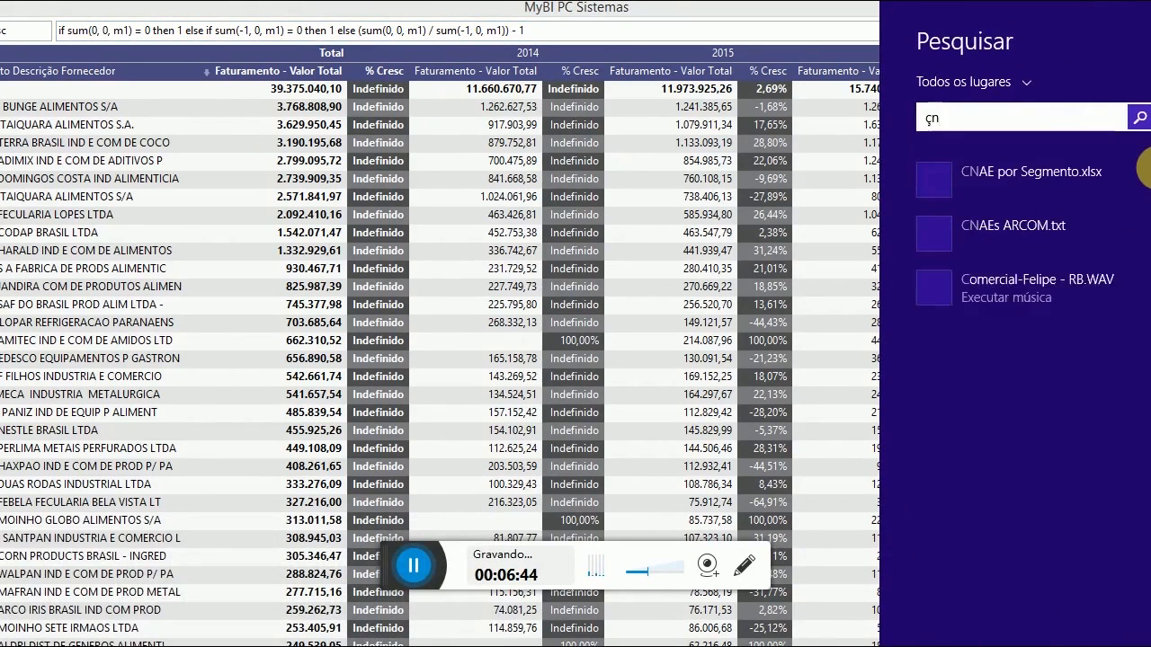
key("BackSpace")
type("notepa")
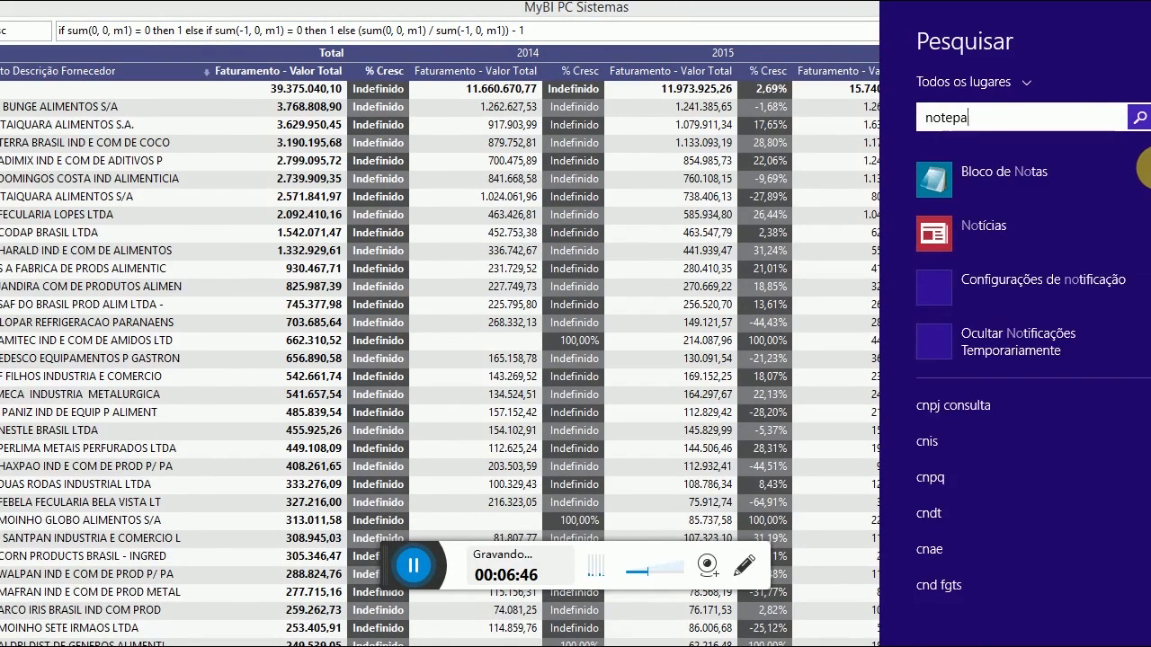
key("Return")
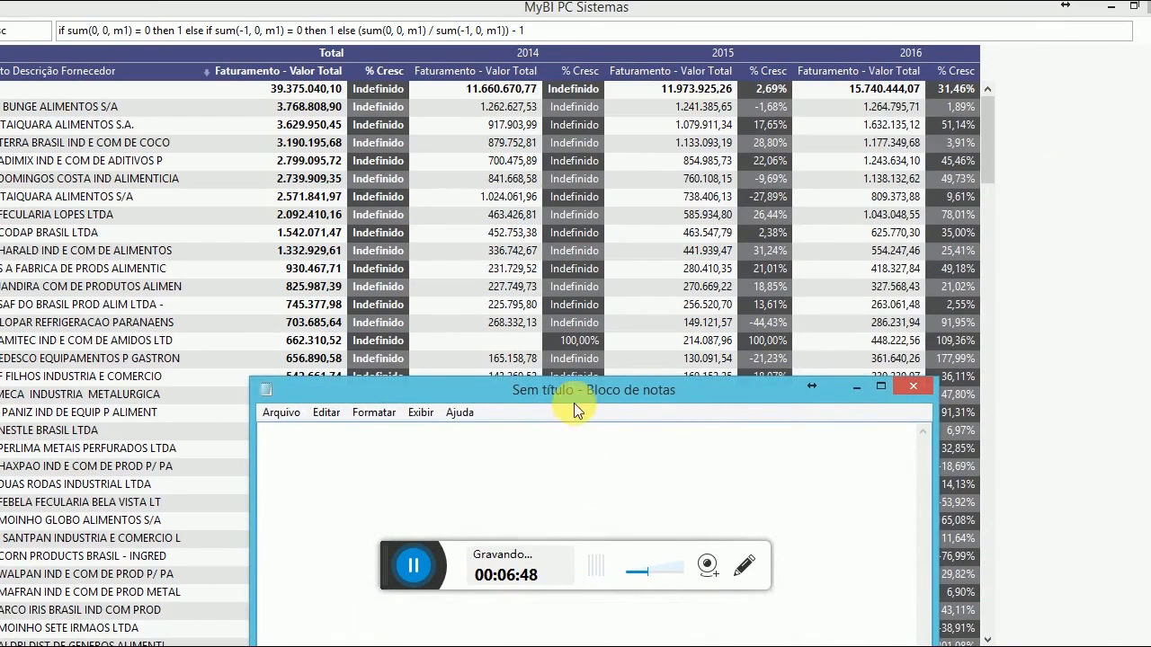
left_click_drag(571, 388, 570, 313)
left_click_drag(568, 236, 549, 153)
key("ctrl+v")
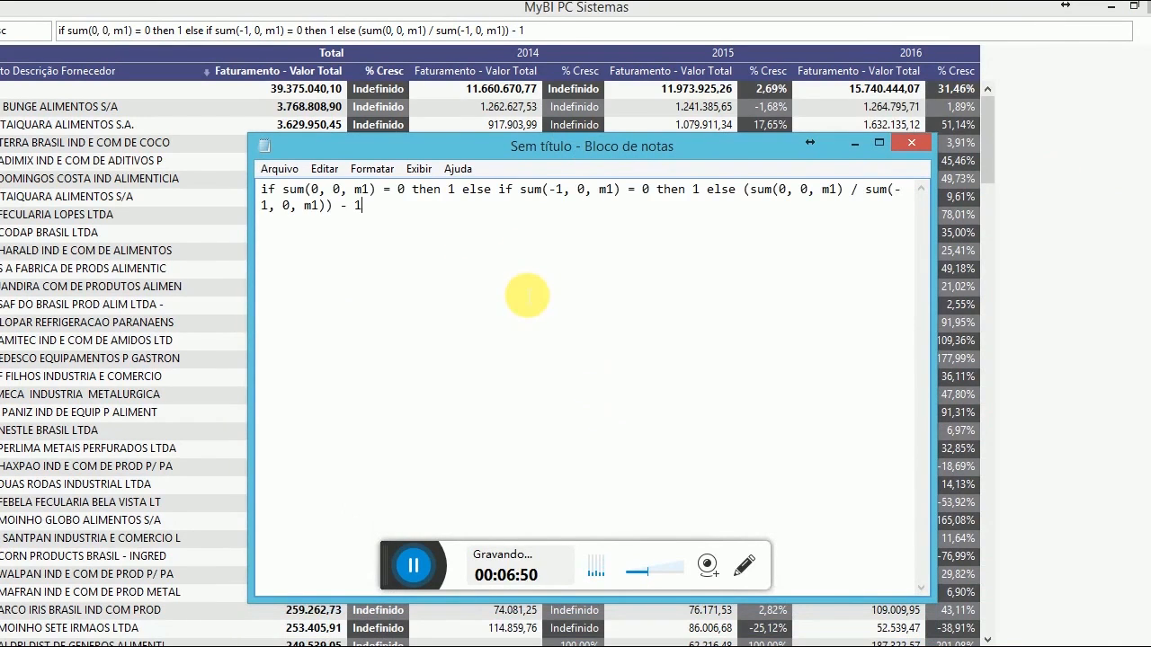
Set the font size of the pasted formula text to 20.
key("ctrl+a")
left_click(286, 169)
left_click(348, 170)
left_click(349, 170)
left_click(302, 205)
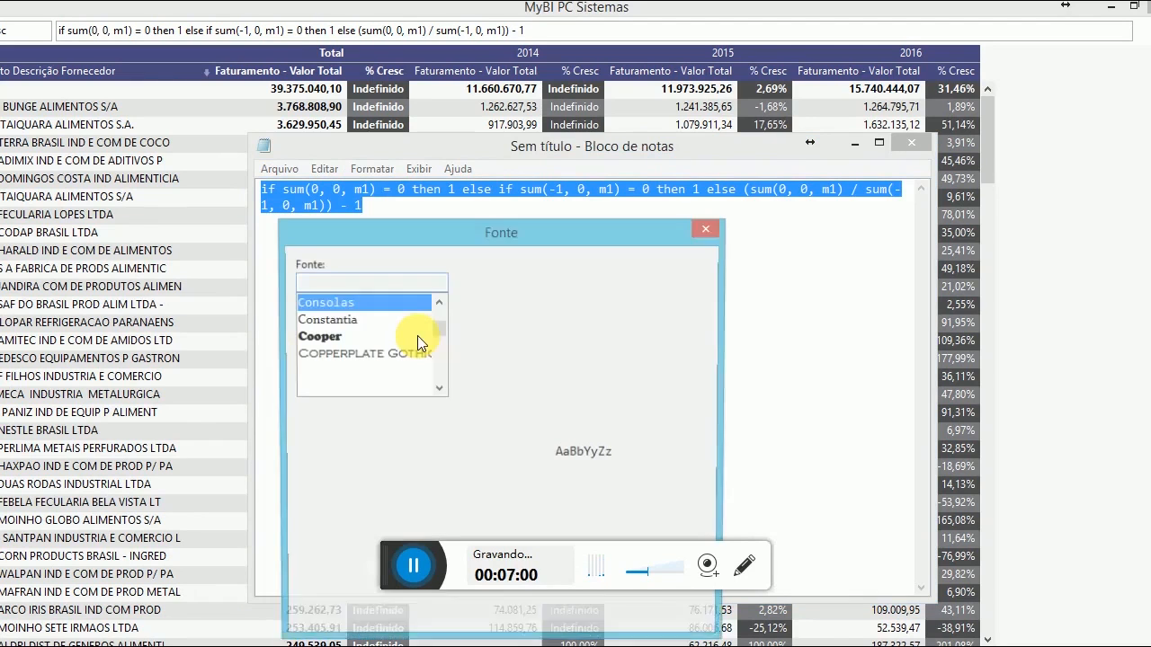
left_click_drag(703, 338, 705, 346)
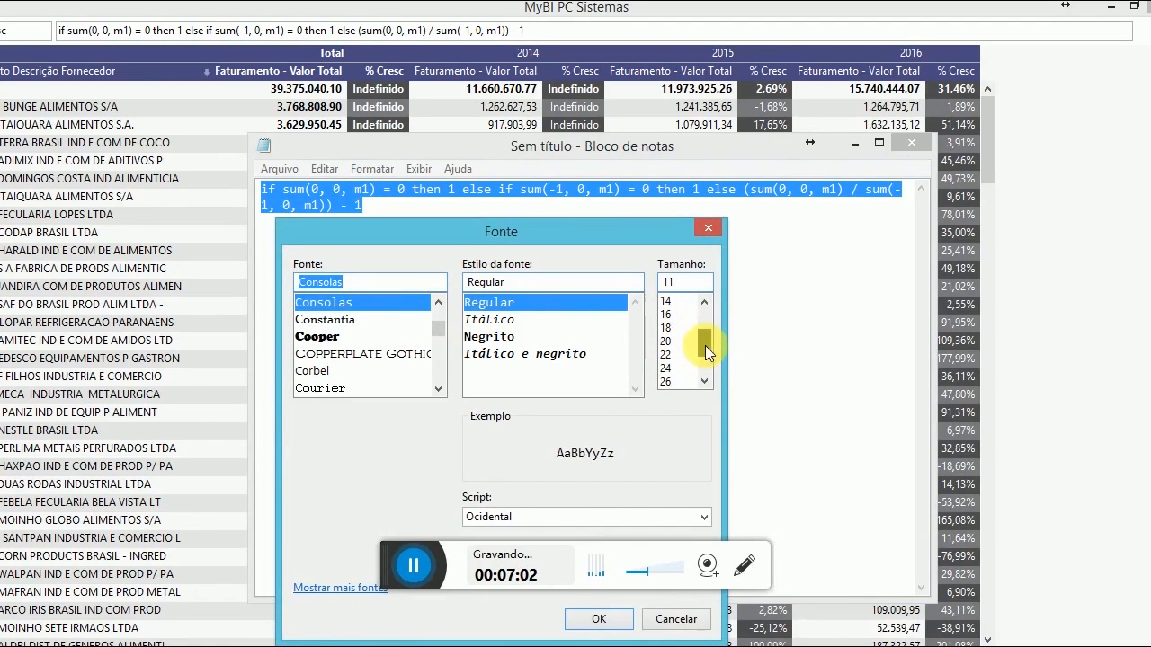
left_click(665, 341)
left_click(598, 619)
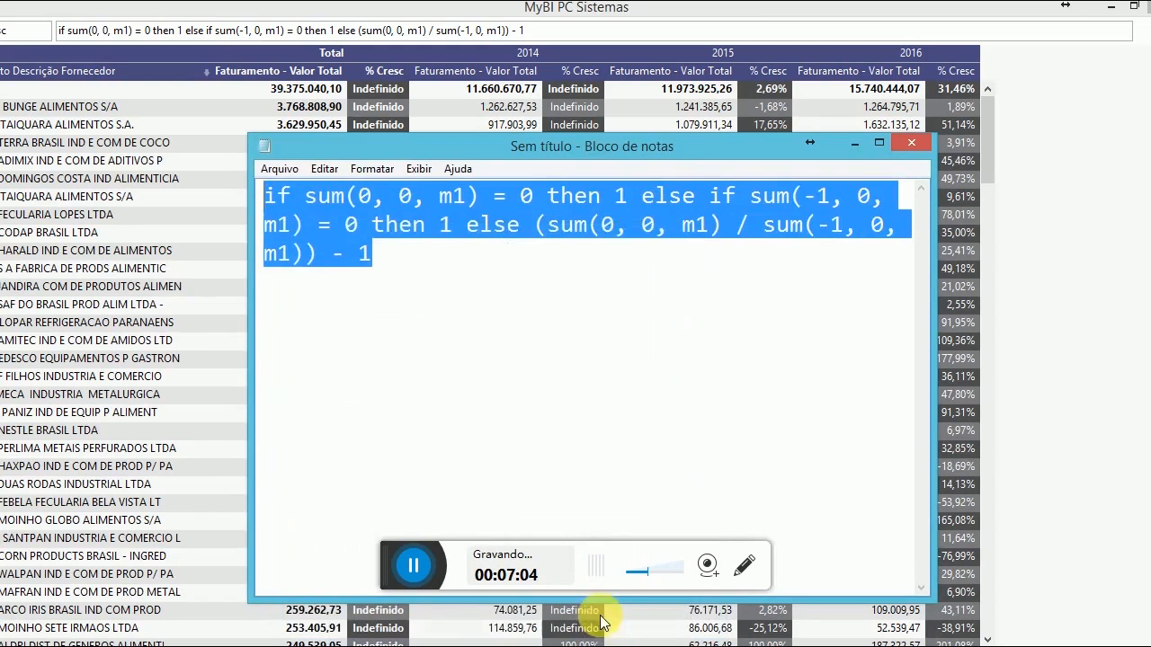
Split the formula text into three lines, starting a new line at each else, and minimize the note window.
left_click(642, 196)
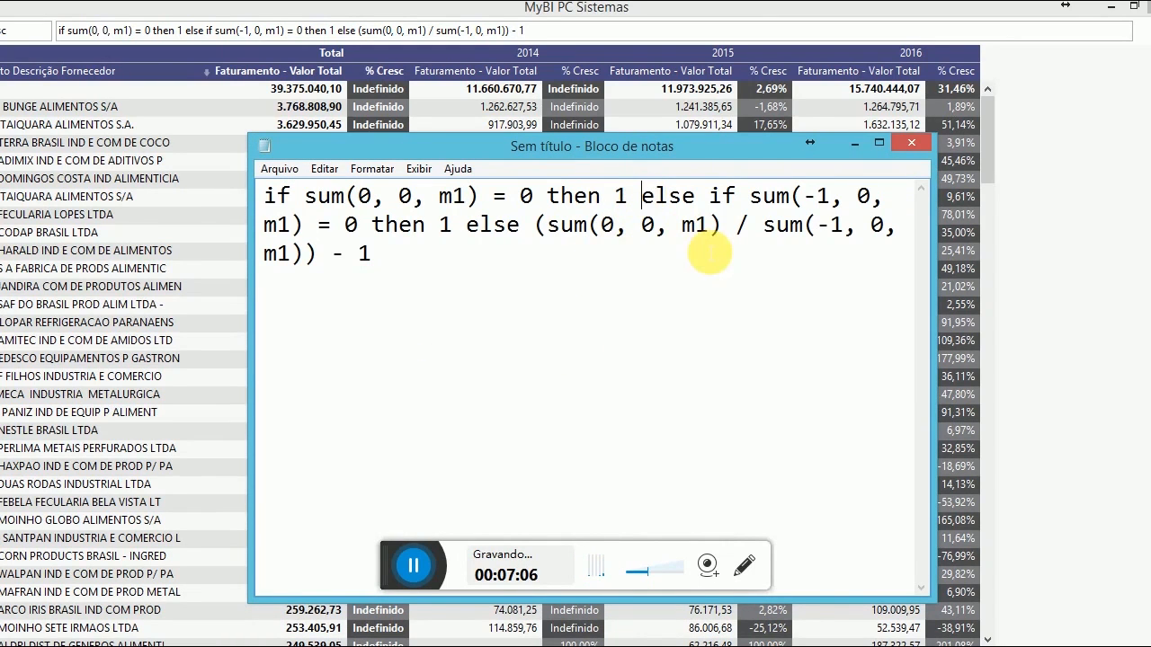
key("Return")
left_click(723, 224)
key("Return")
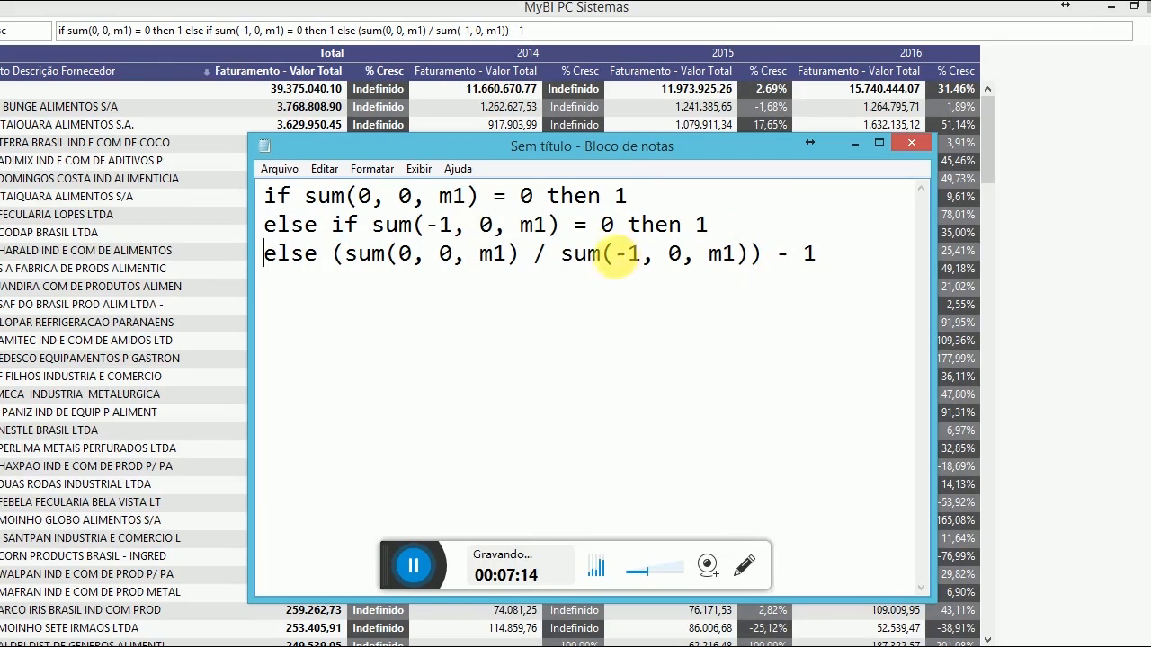
left_click_drag(438, 195, 463, 196)
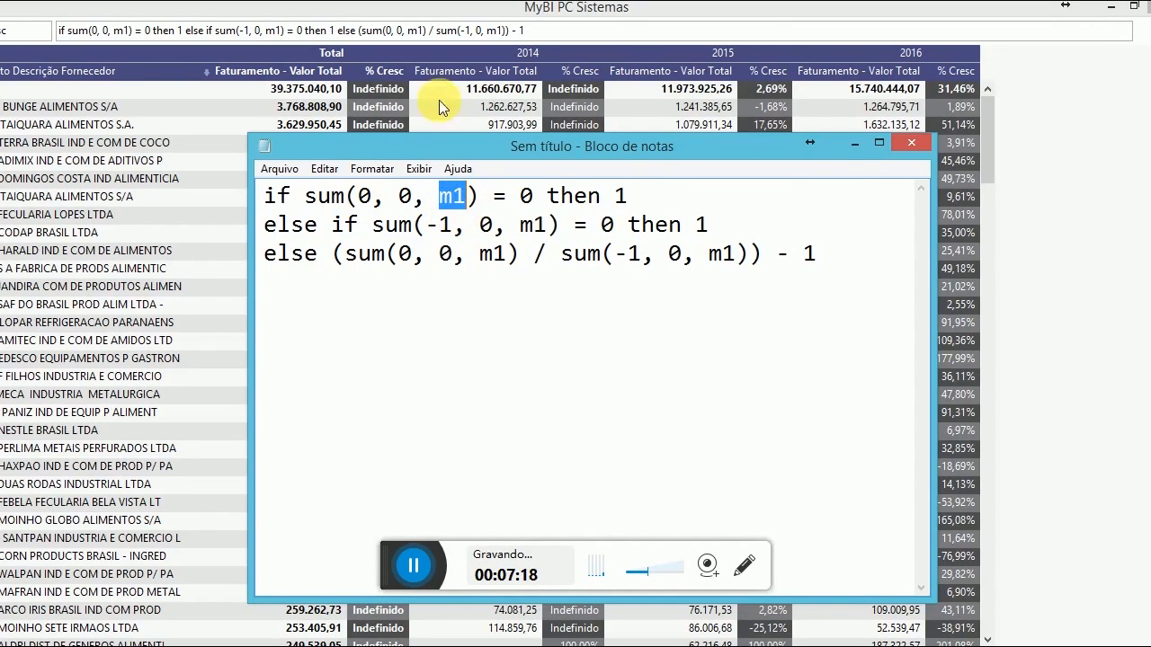
left_click(858, 146)
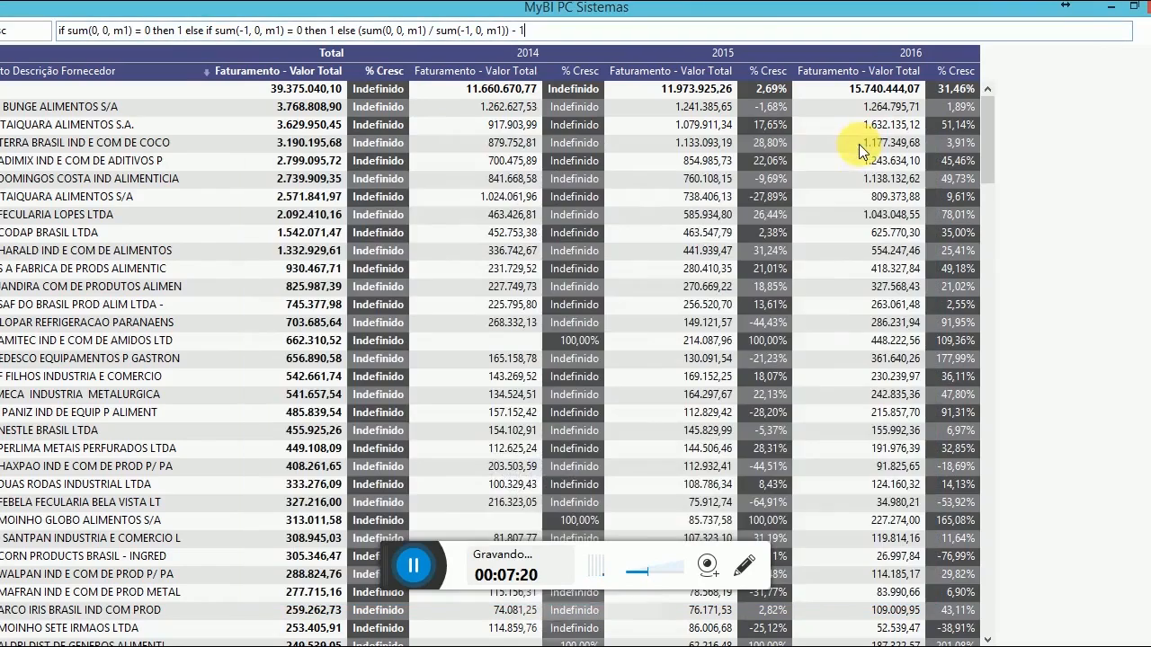
Close the formula editing and hide % Cresc for a Data Ano interval starting at 1 from the first, covering the Total and 2014 columns.
left_click(1149, 34)
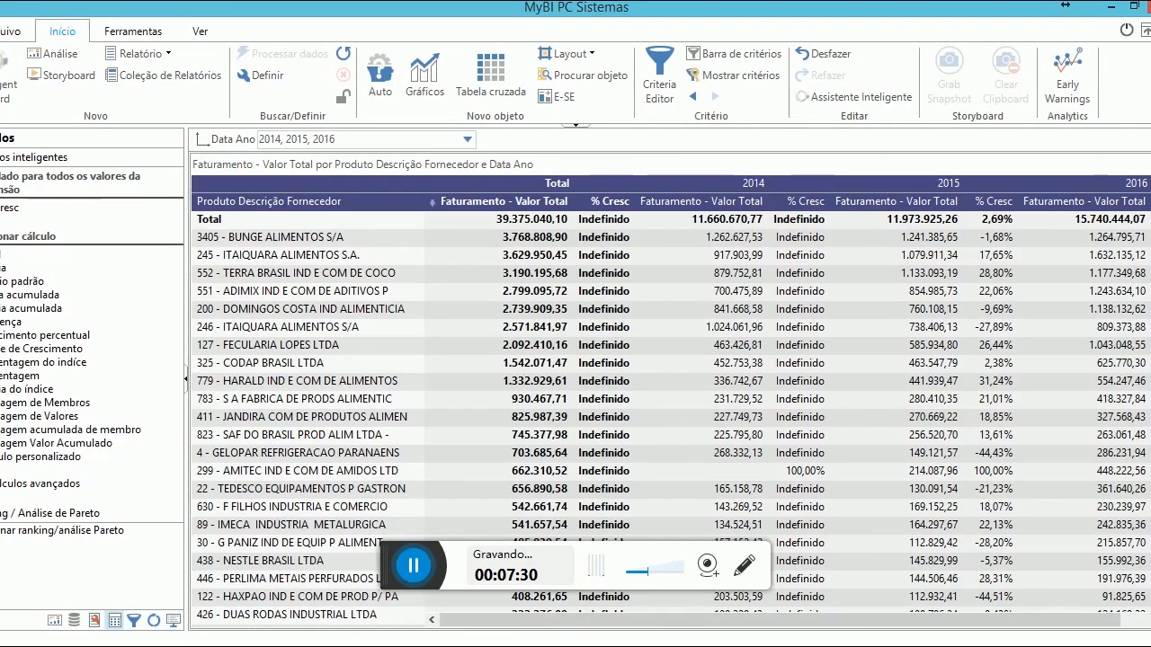
left_click(98, 620)
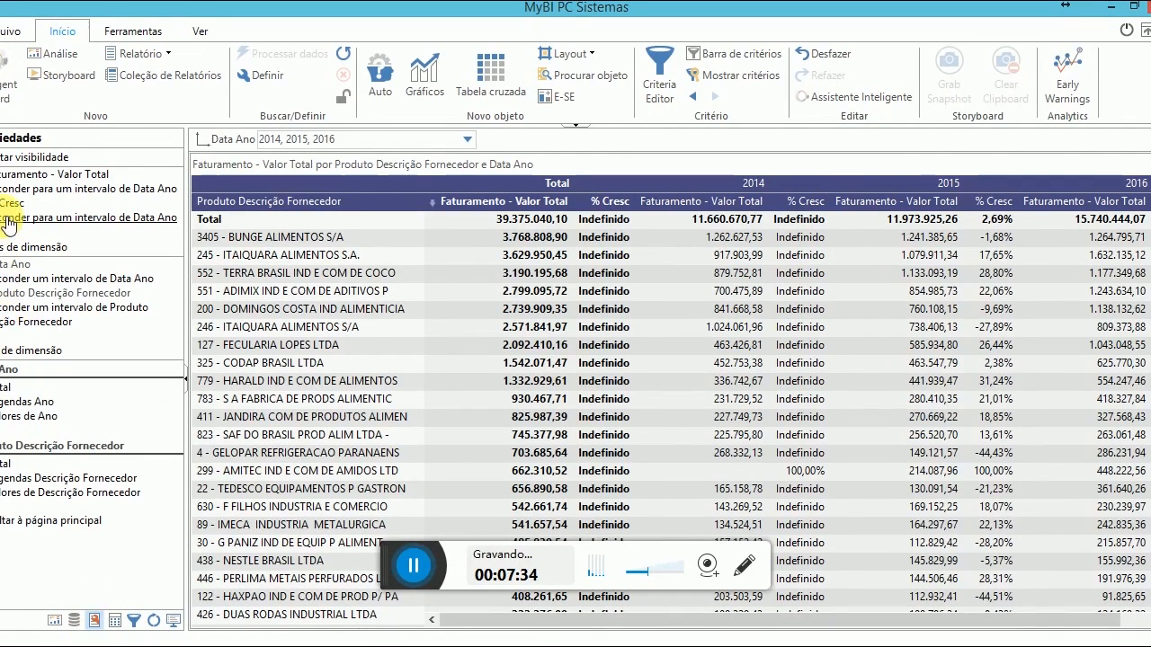
left_click(9, 223)
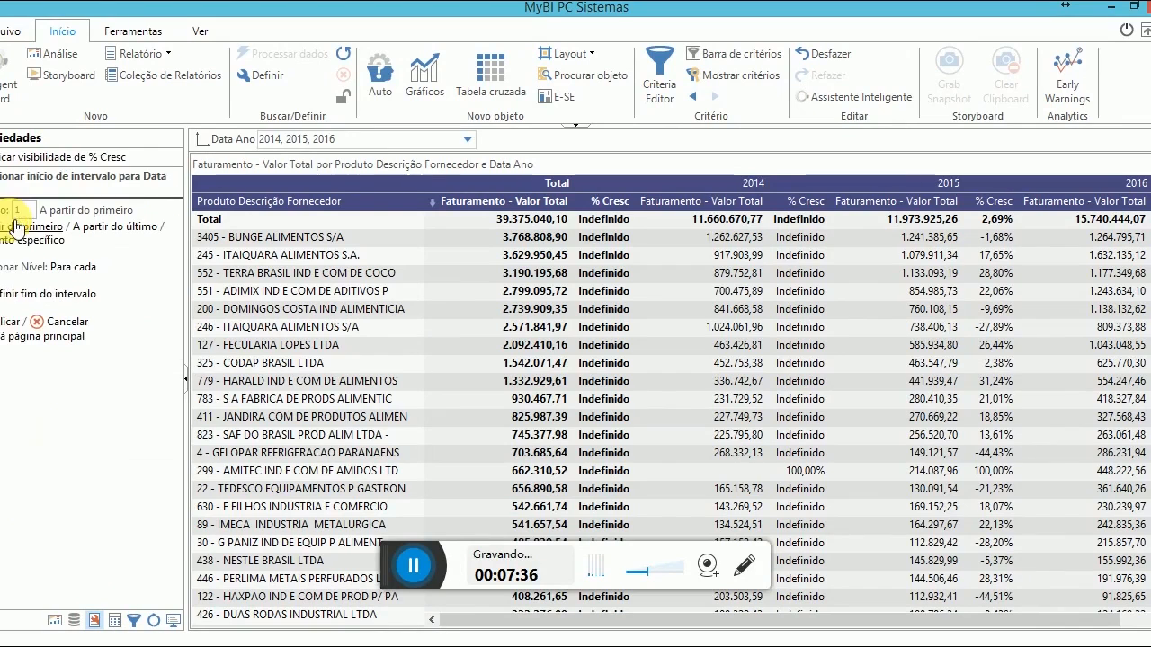
left_click(5, 323)
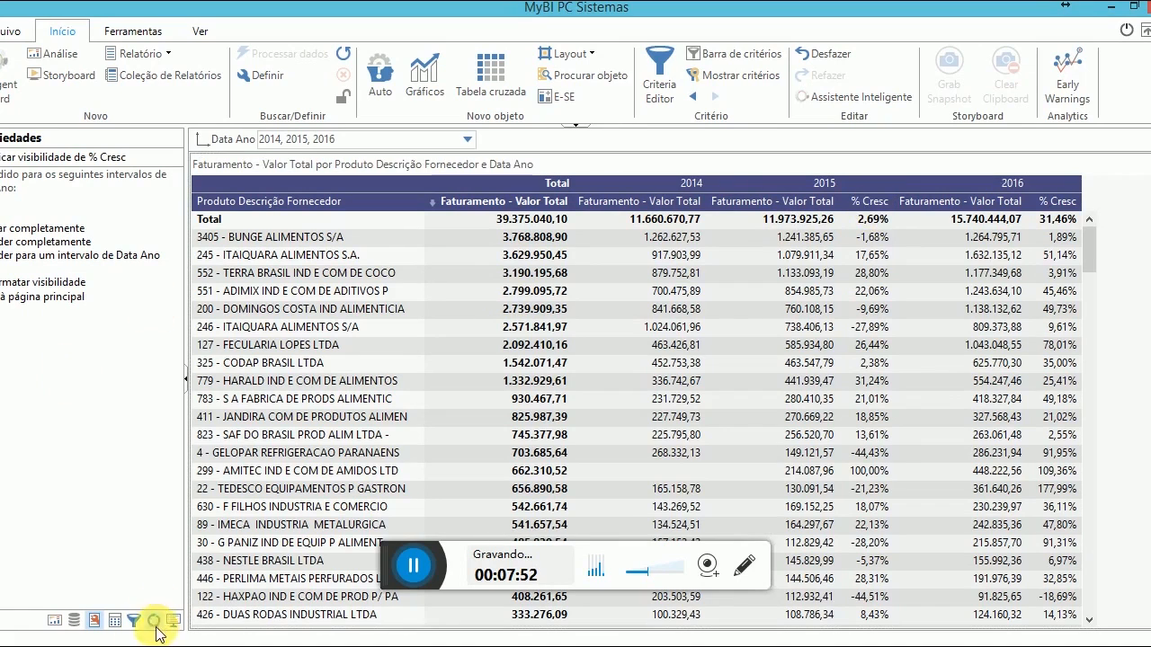
Set the dynamic text of the Faturamento - Valor Total metric to Faturamento to shorten its column headings.
left_click(101, 620)
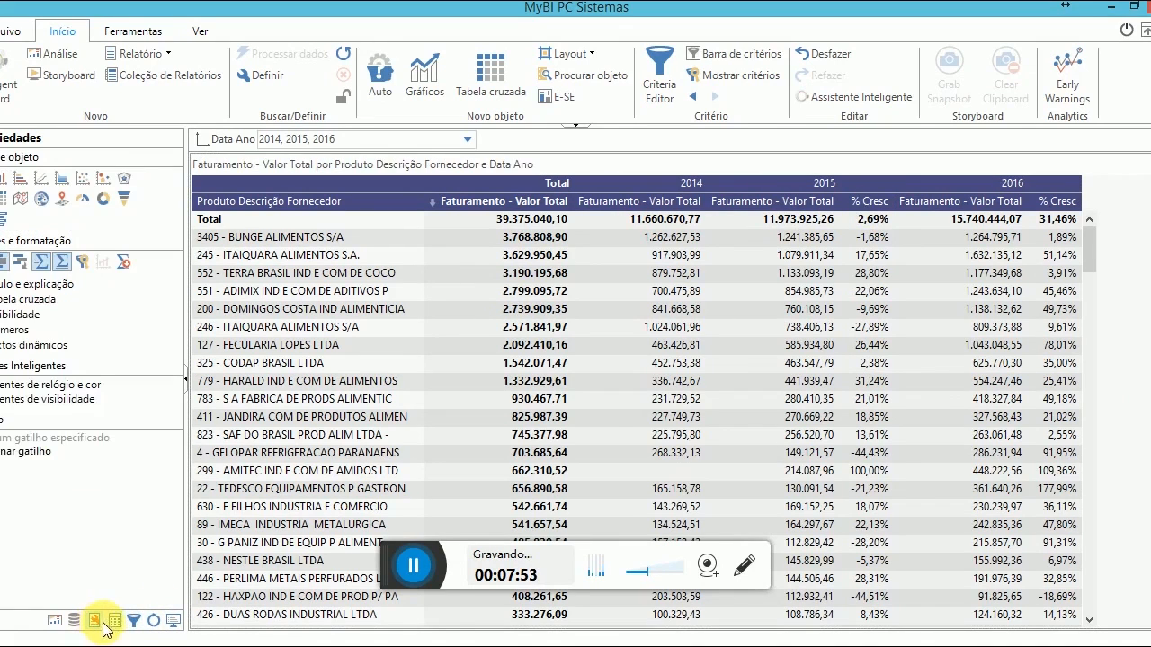
left_click(31, 345)
left_click(49, 198)
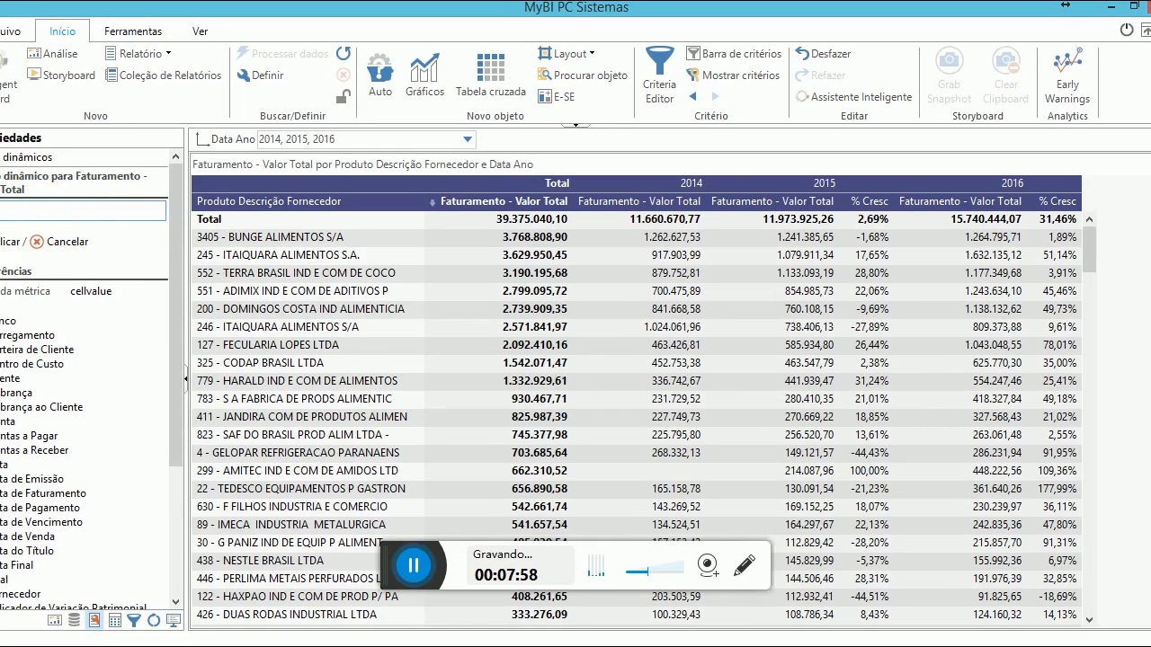
left_click(6, 241)
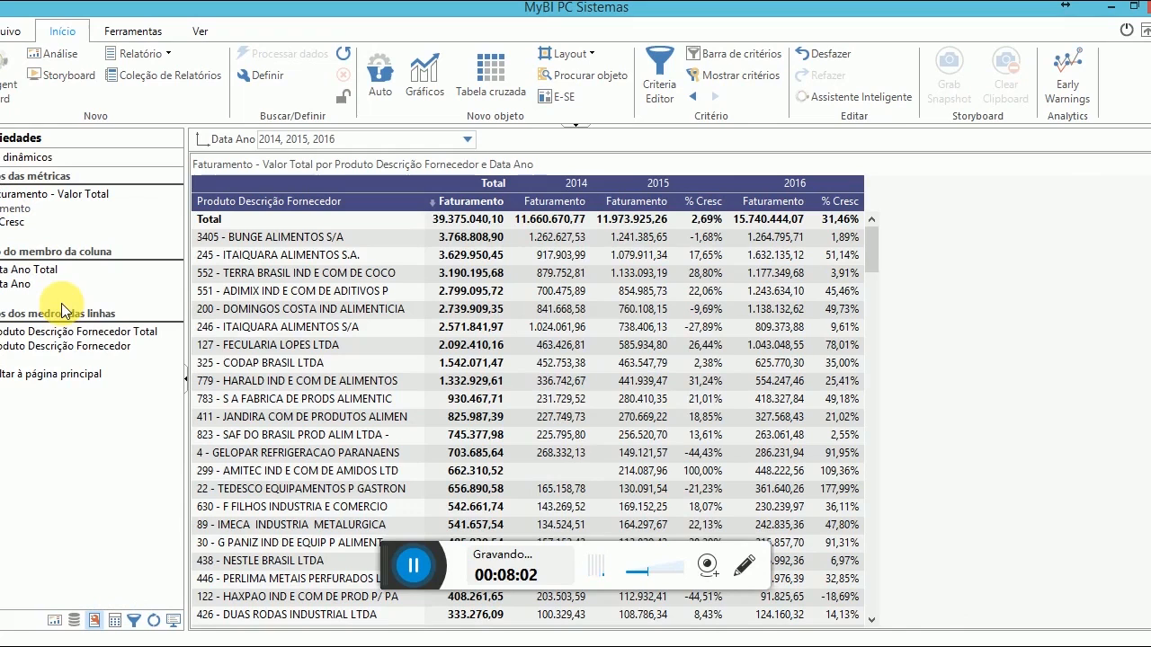